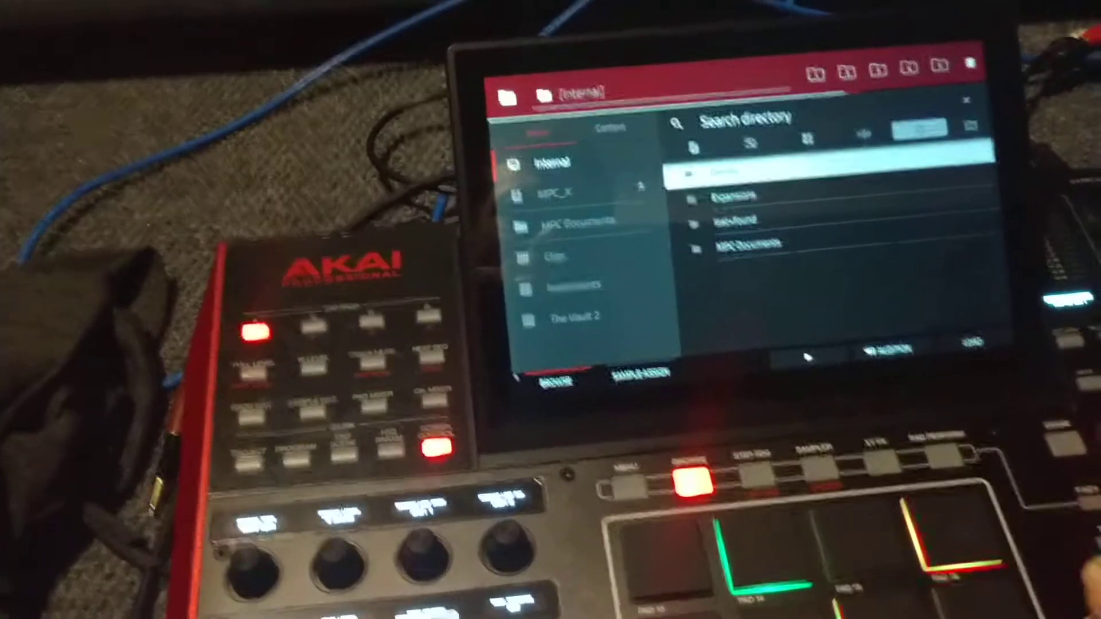
Browse from the MPC_X drive to the internal MPC Documents folder
{"action": "left_click", "coordinate": [557, 197]}
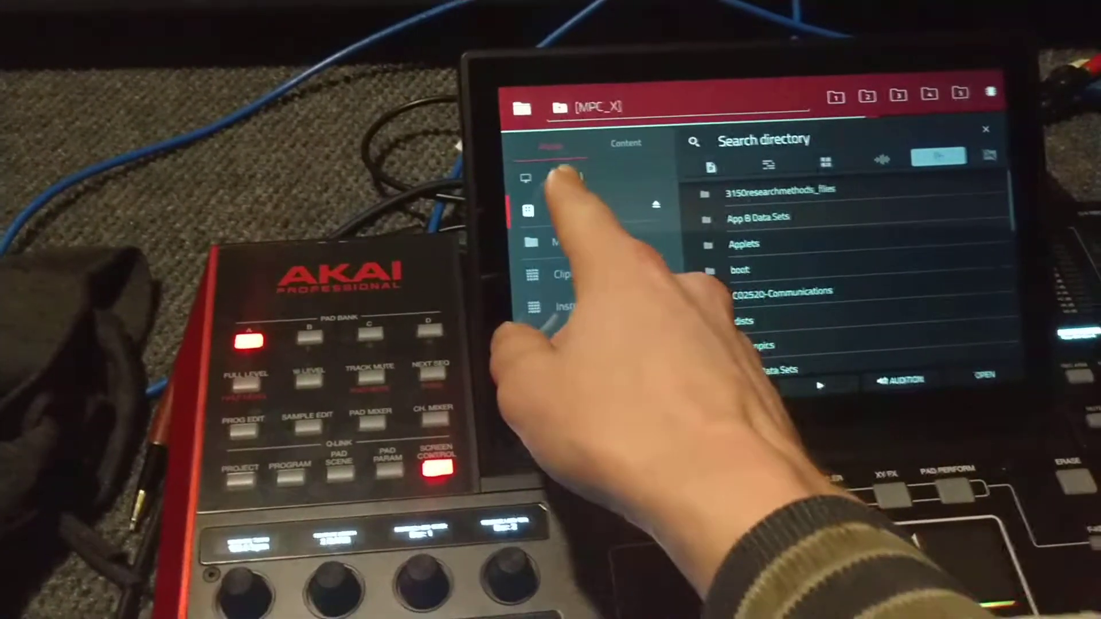
{"action": "left_click", "coordinate": [558, 179]}
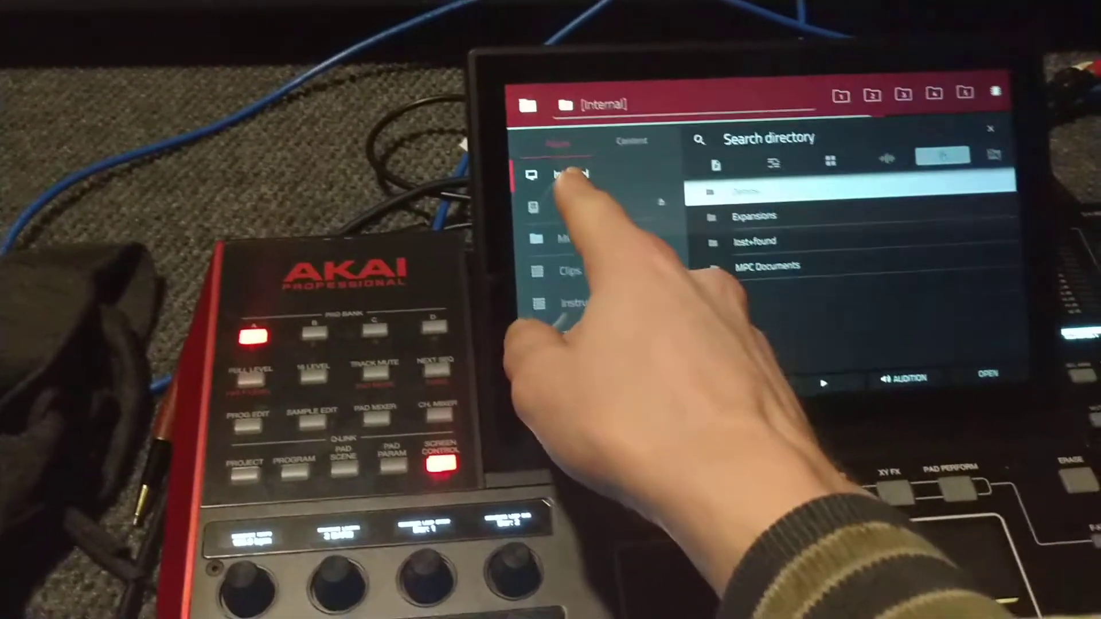
{"action": "left_click", "coordinate": [739, 255]}
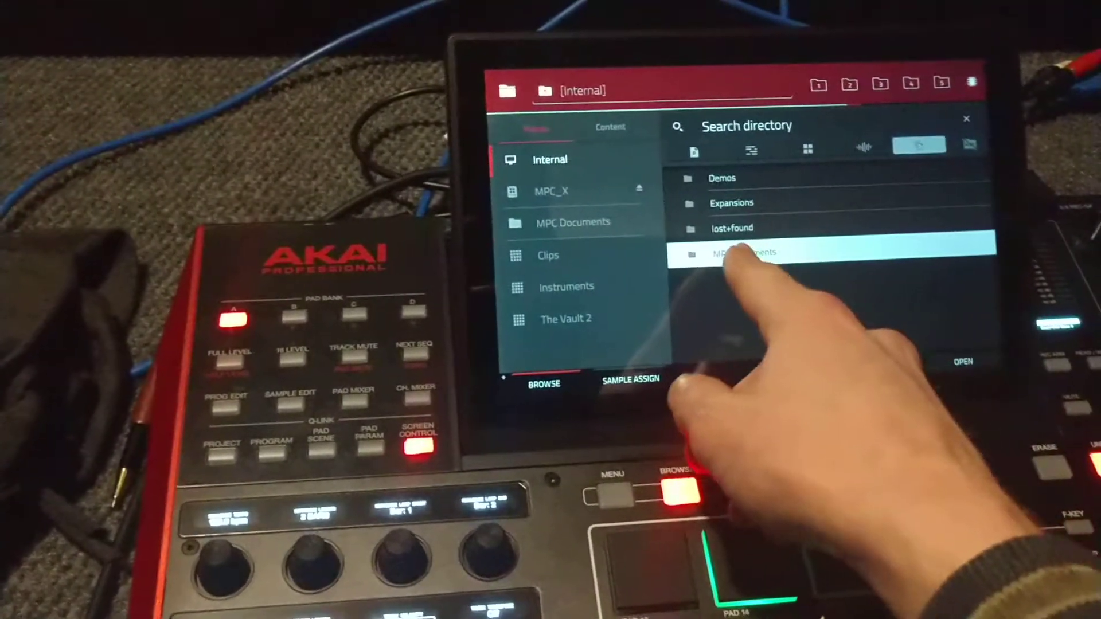
{"action": "left_click", "coordinate": [739, 256]}
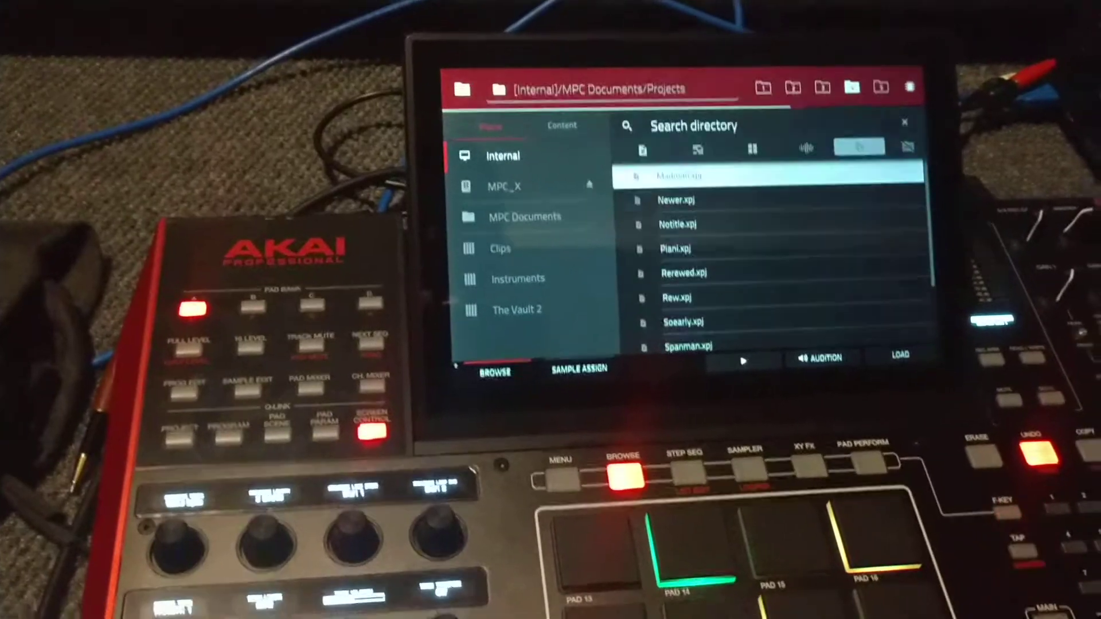
{"action": "scroll", "coordinate": [787, 258], "scroll_direction": "down", "scroll_amount": 4}
{"action": "scroll", "coordinate": [787, 258], "scroll_direction": "down", "scroll_amount": 6}
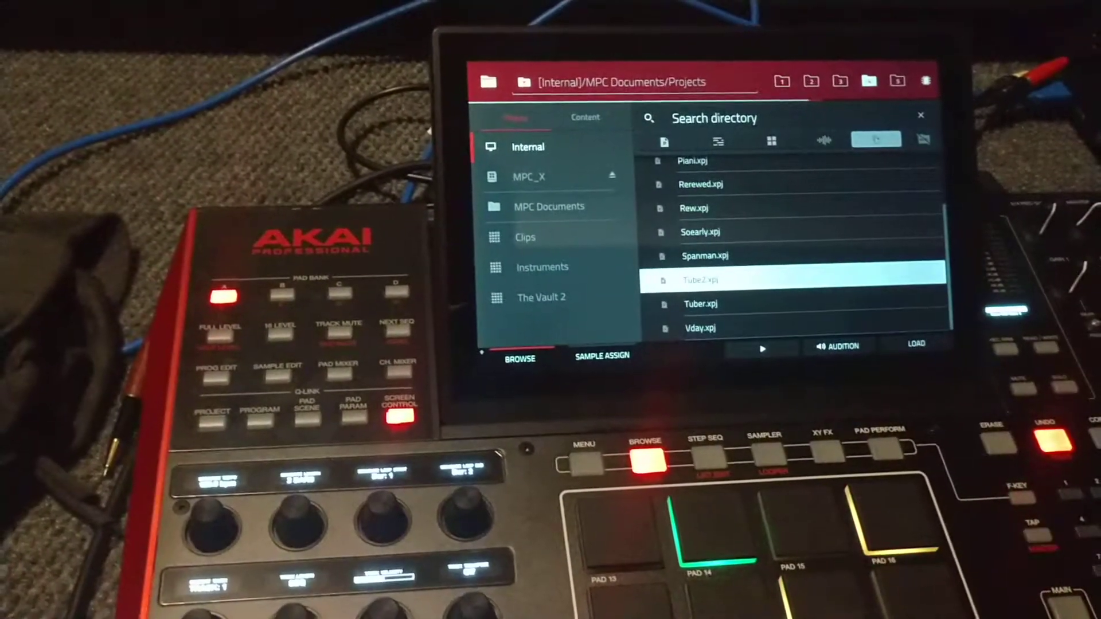
{"action": "scroll", "coordinate": [791, 250], "scroll_direction": "up", "scroll_amount": 5}
{"action": "scroll", "coordinate": [791, 249], "scroll_direction": "up", "scroll_amount": 2}
{"action": "scroll", "coordinate": [791, 250], "scroll_direction": "up", "scroll_amount": 1}
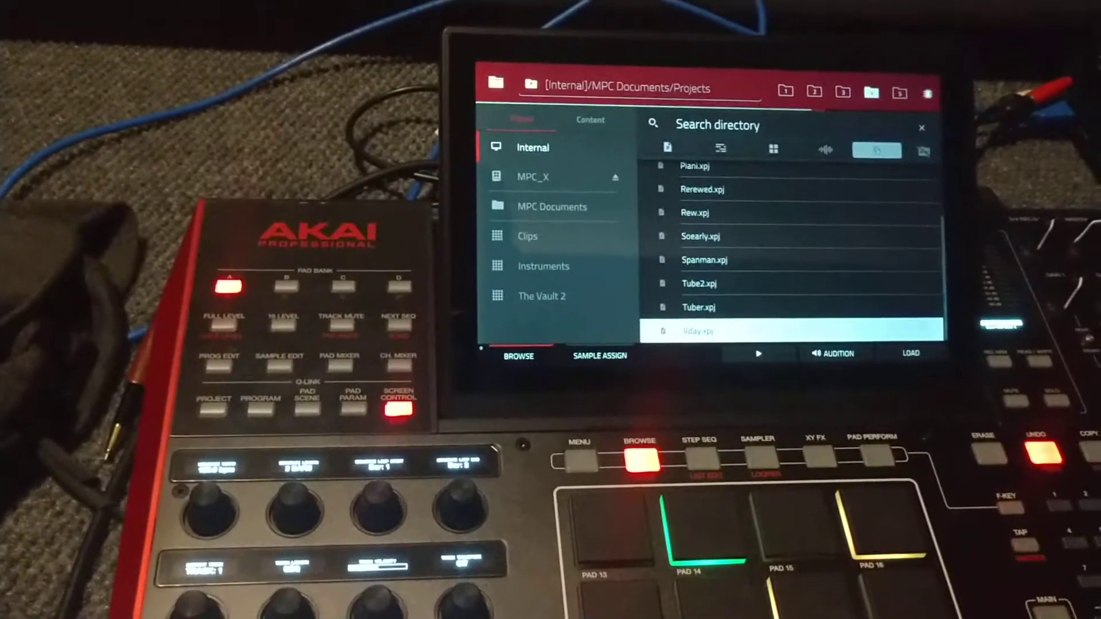
{"action": "scroll", "coordinate": [783, 250], "scroll_direction": "up", "scroll_amount": 2}
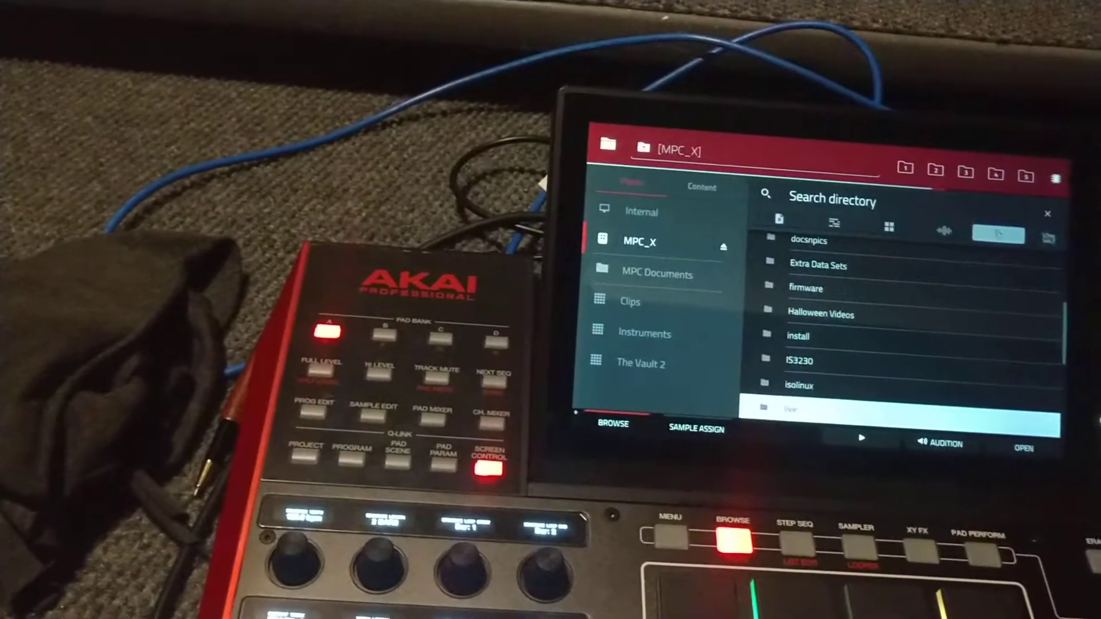
{"action": "scroll", "coordinate": [894, 344], "scroll_direction": "up", "scroll_amount": 1}
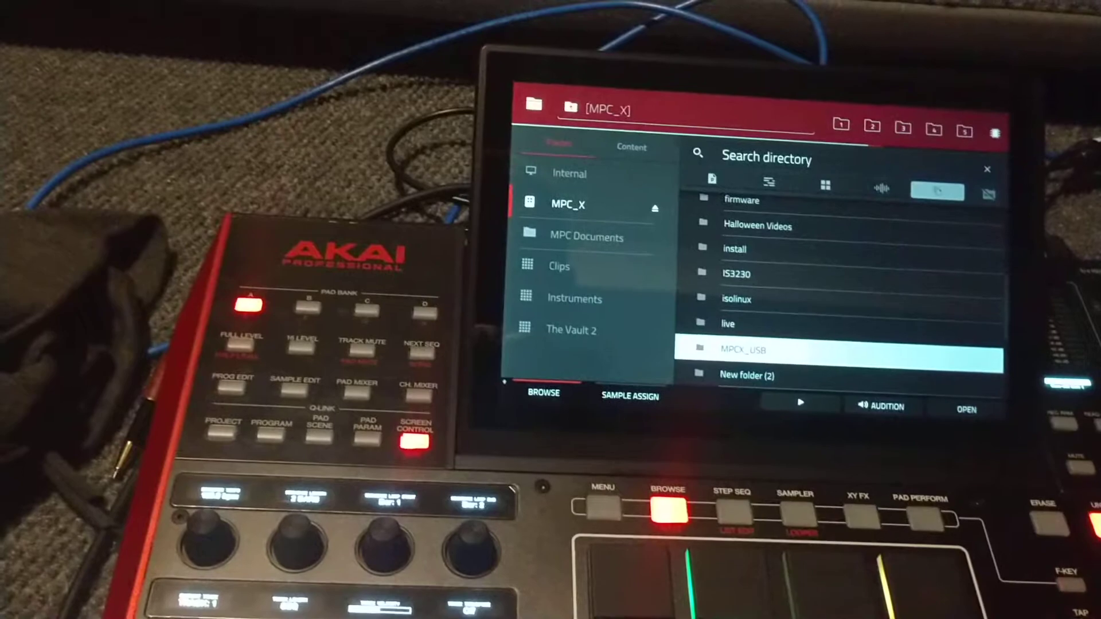
Browse MPCX_USB's Grand Piano and Mpc Project Data folders
{"action": "key", "text": "Return"}
{"action": "scroll", "coordinate": [809, 301], "scroll_direction": "down", "scroll_amount": 2}
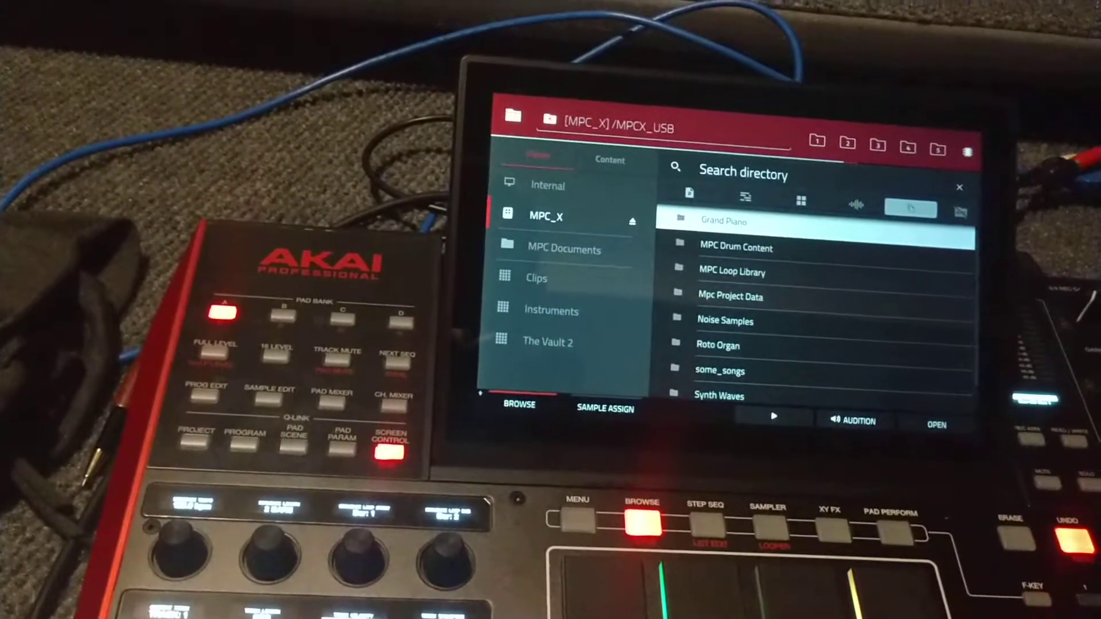
{"action": "key", "text": "Return"}
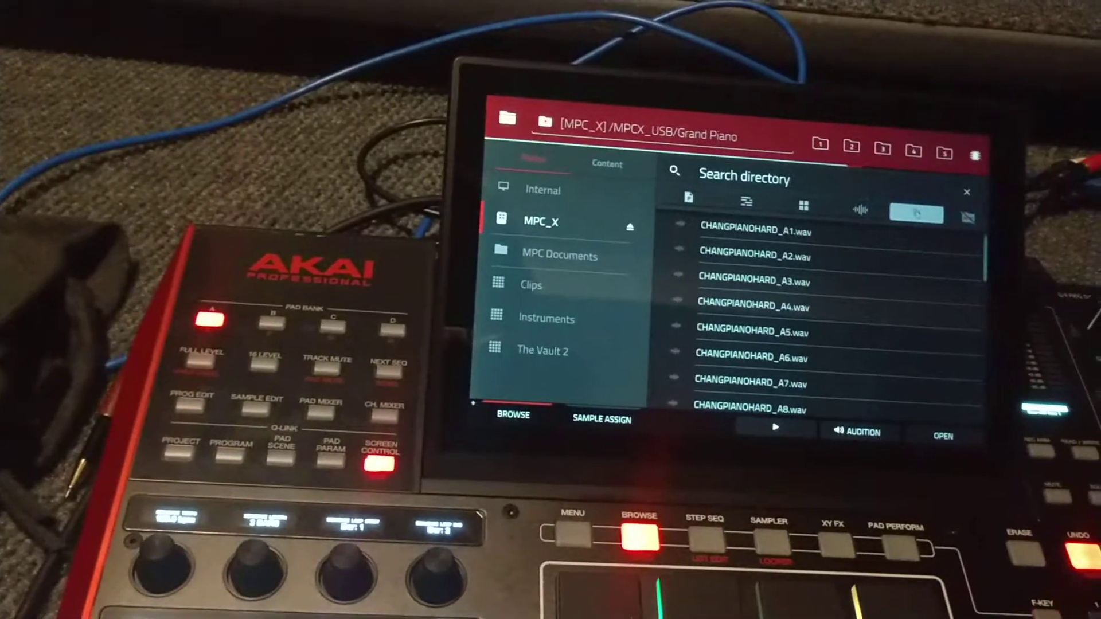
{"action": "key", "text": "BackSpace"}
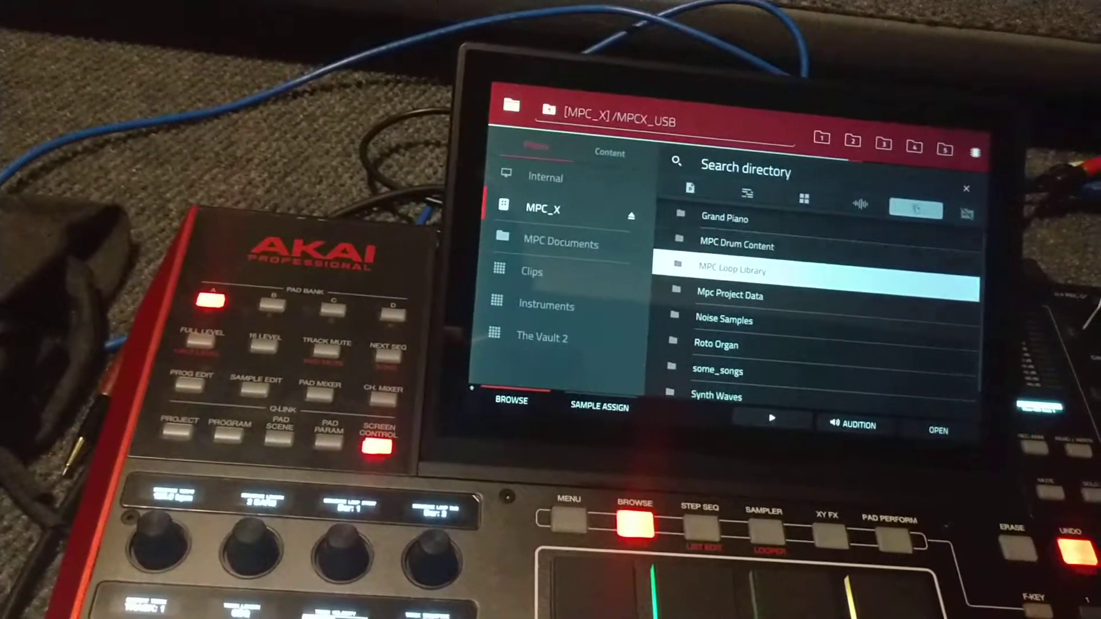
{"action": "key", "text": "Return"}
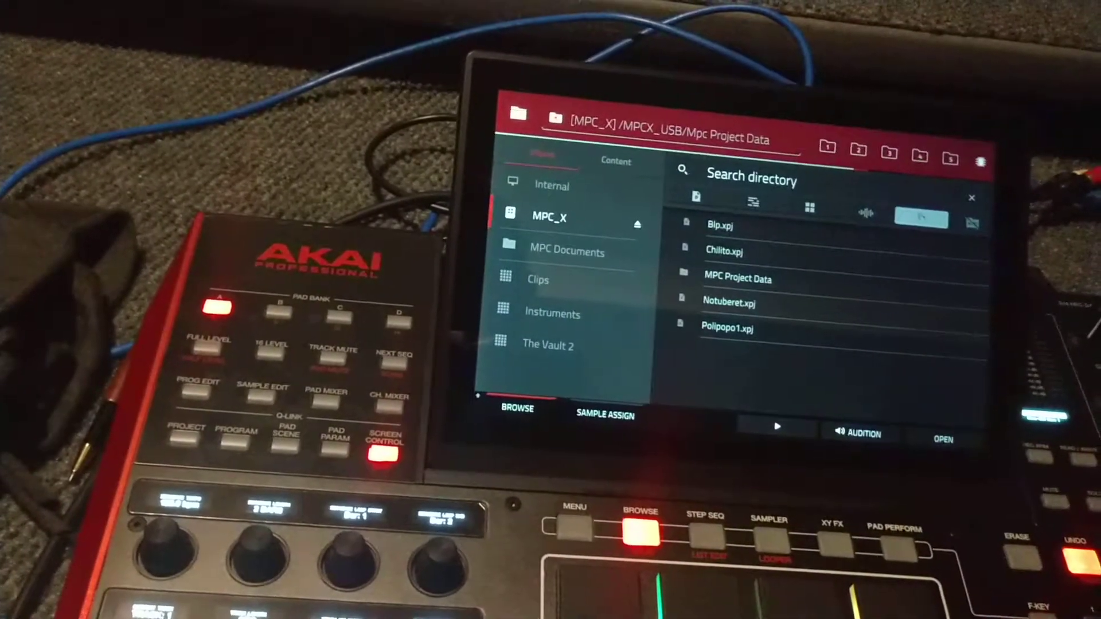
{"action": "key", "text": "Down"}
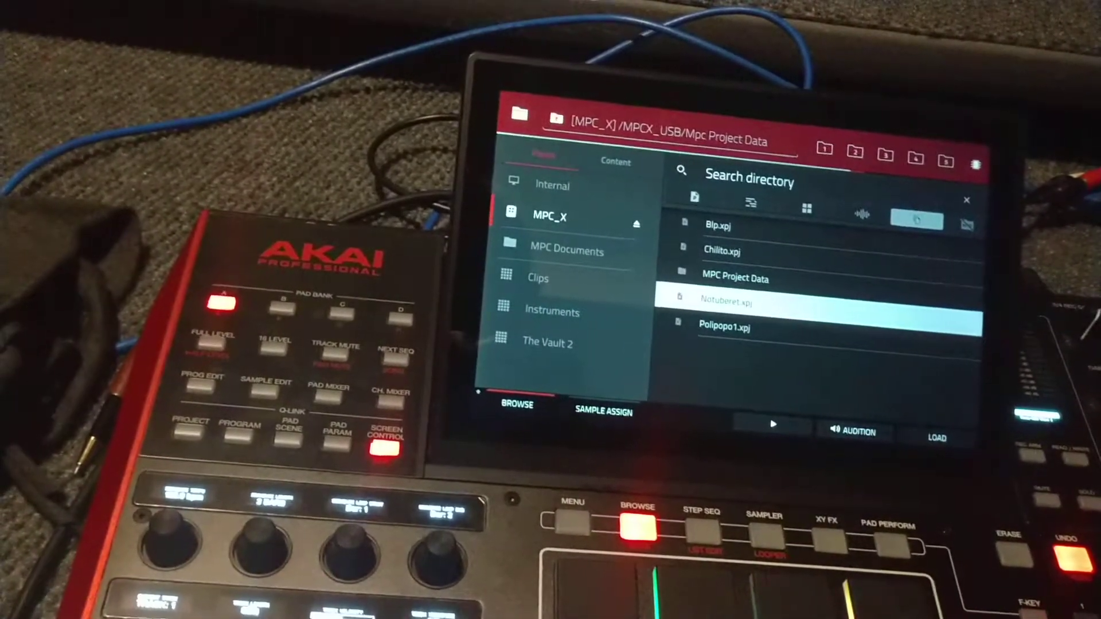
{"action": "key", "text": "Return"}
{"action": "key", "text": "Down"}
{"action": "key", "text": "Down"}
{"action": "key", "text": "Down"}
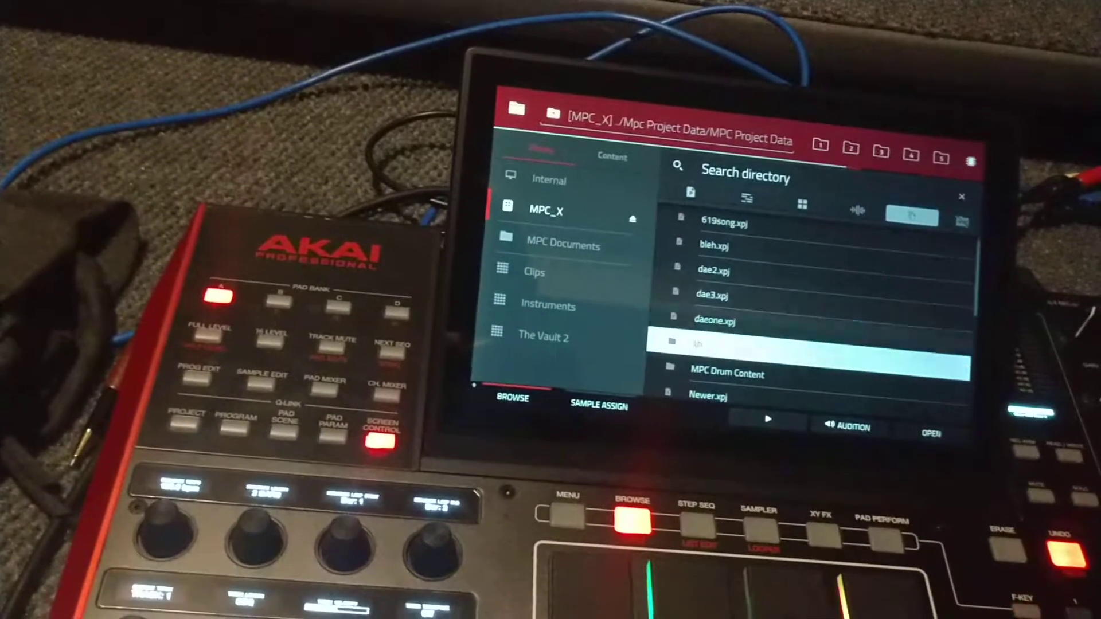
Browse MPC Drum Content's Legacy MPC folders (MPC2000-2000XL, MPC5000, MPC60)
{"action": "key", "text": "Down"}
{"action": "key", "text": "Down"}
{"action": "key", "text": "Up"}
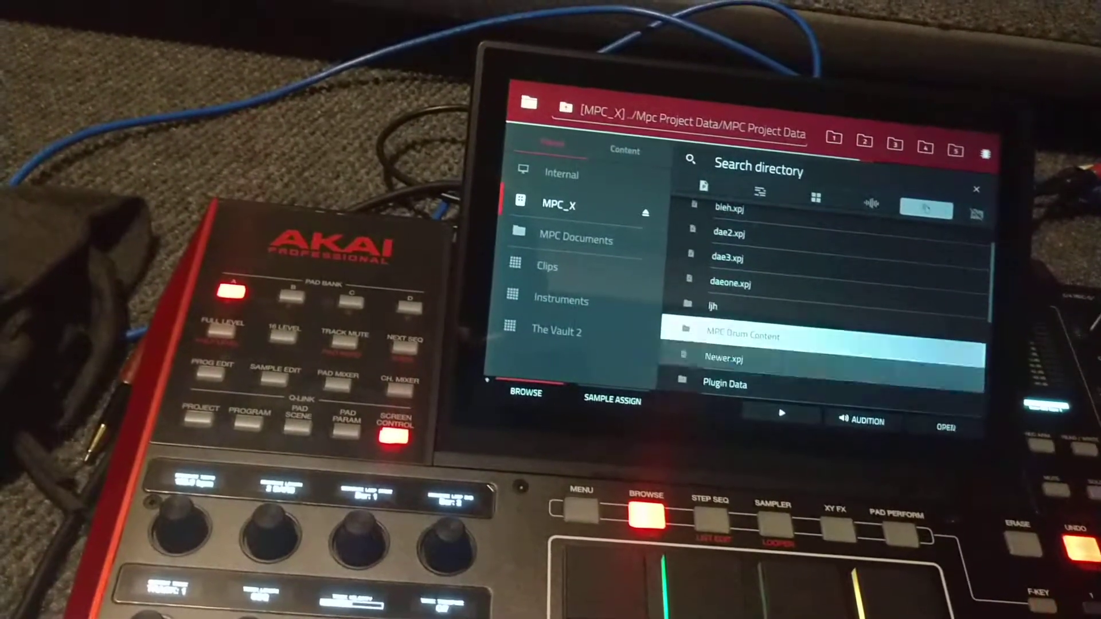
{"action": "key", "text": "Return"}
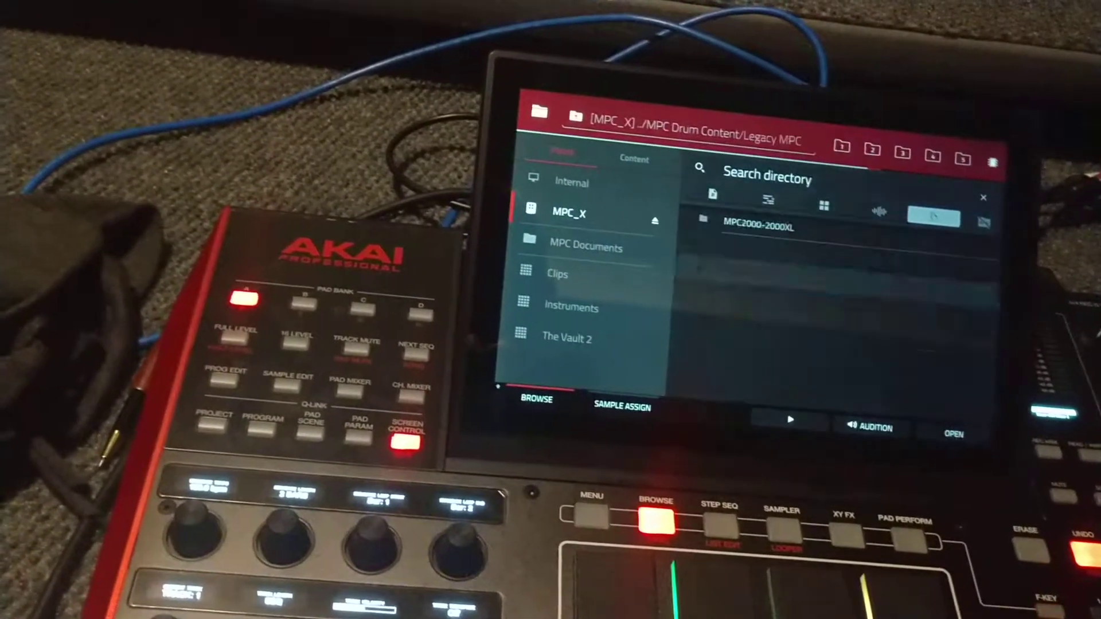
{"action": "key", "text": "Up"}
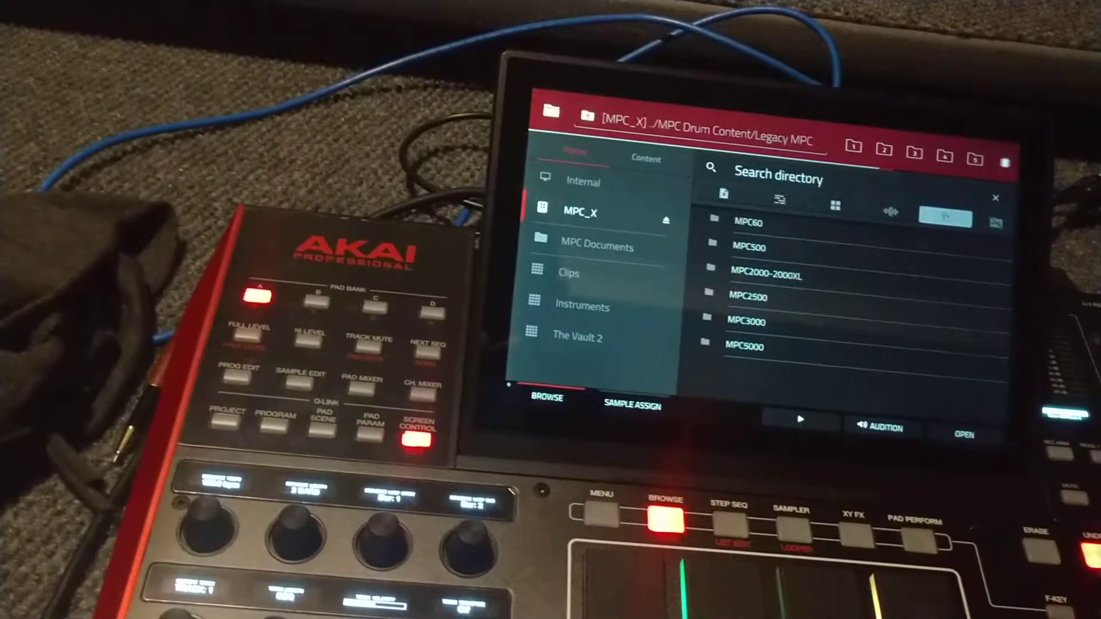
{"action": "key", "text": "Down"}
{"action": "key", "text": "Down"}
{"action": "key", "text": "Down"}
{"action": "key", "text": "BackSpace"}
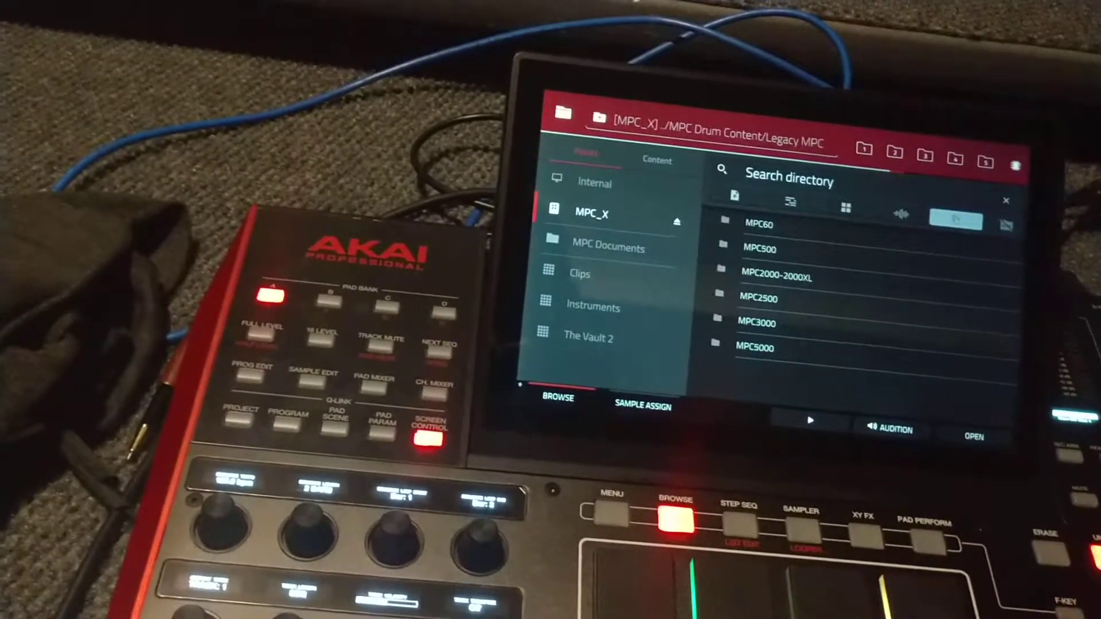
{"action": "key", "text": "Down"}
{"action": "key", "text": "Return"}
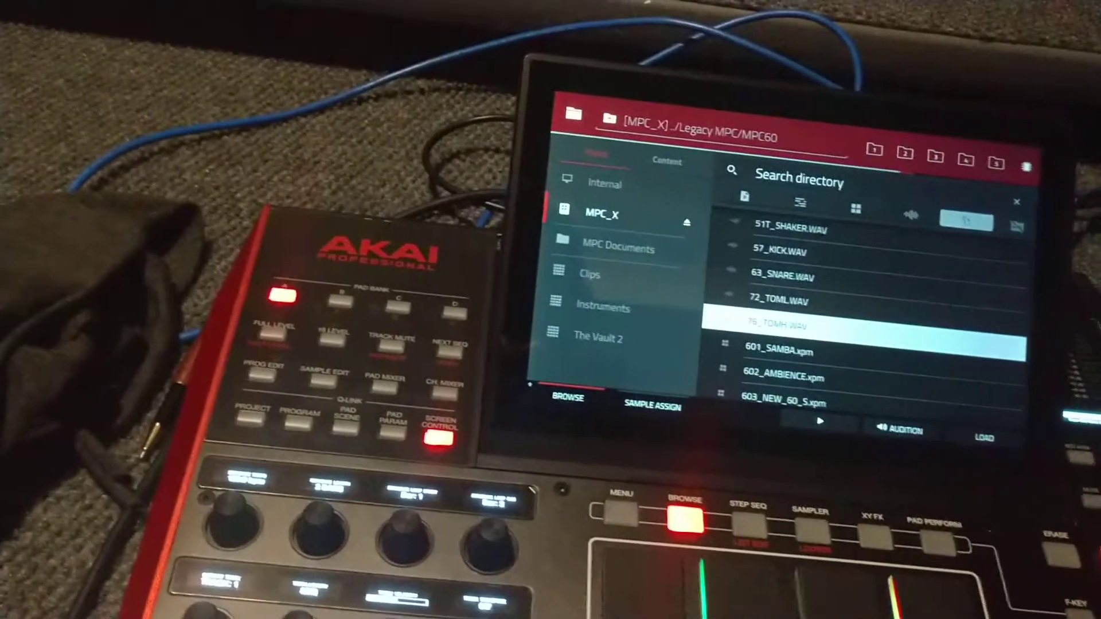
{"action": "key", "text": "BackSpace"}
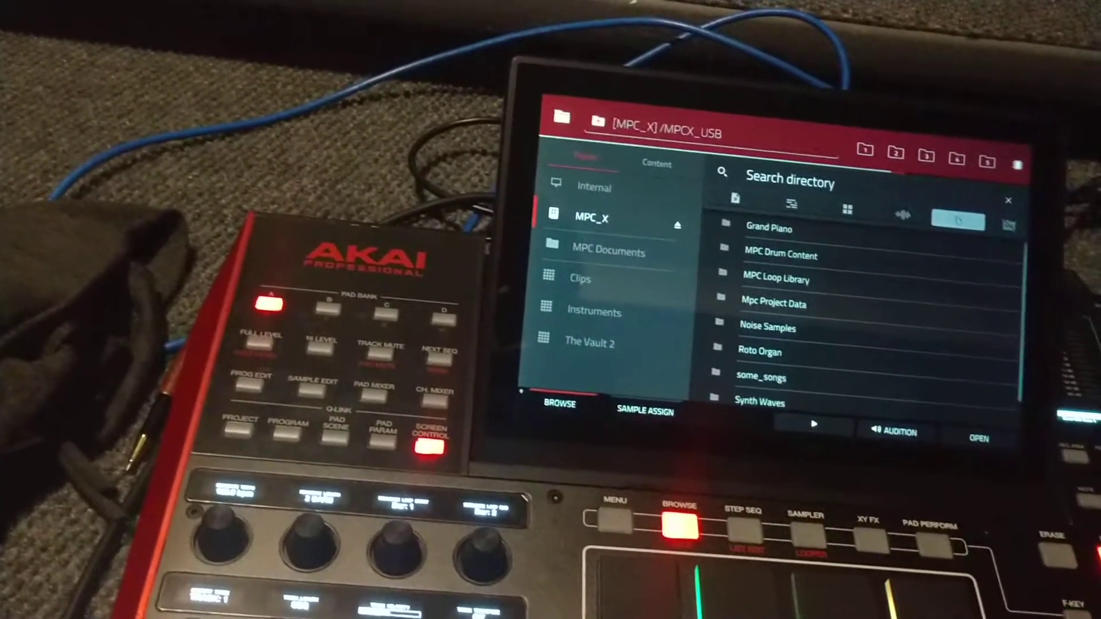
Exit the browser to the Main sequence view
{"action": "key", "text": "Escape"}
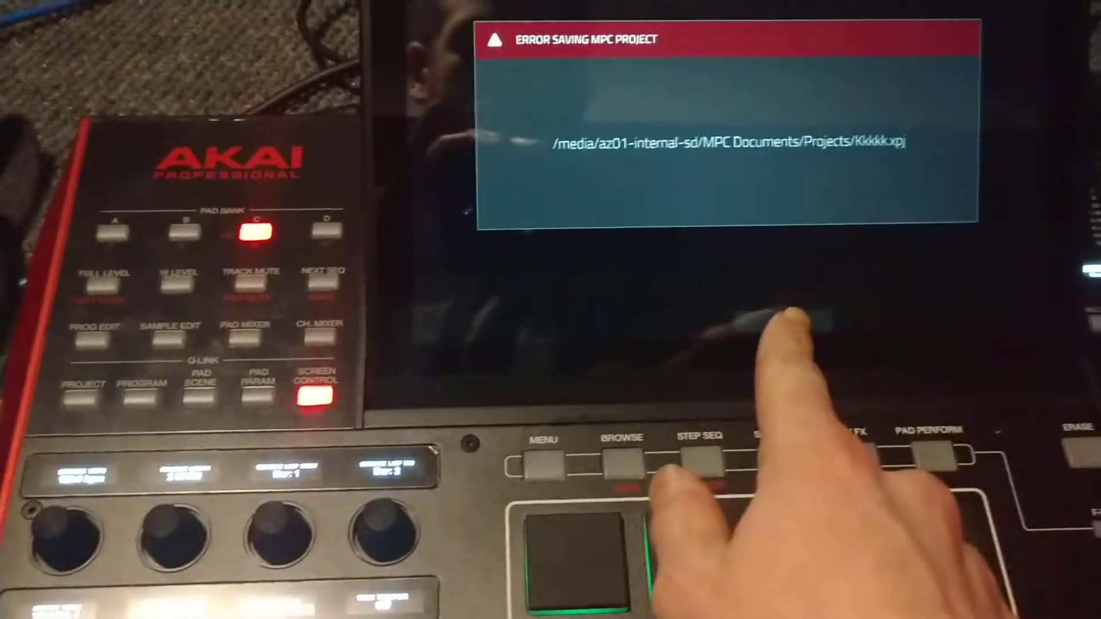
Dismiss the Error Saving MPC Project dialog for Kkkkk.xpj
{"action": "left_click", "coordinate": [792, 317]}
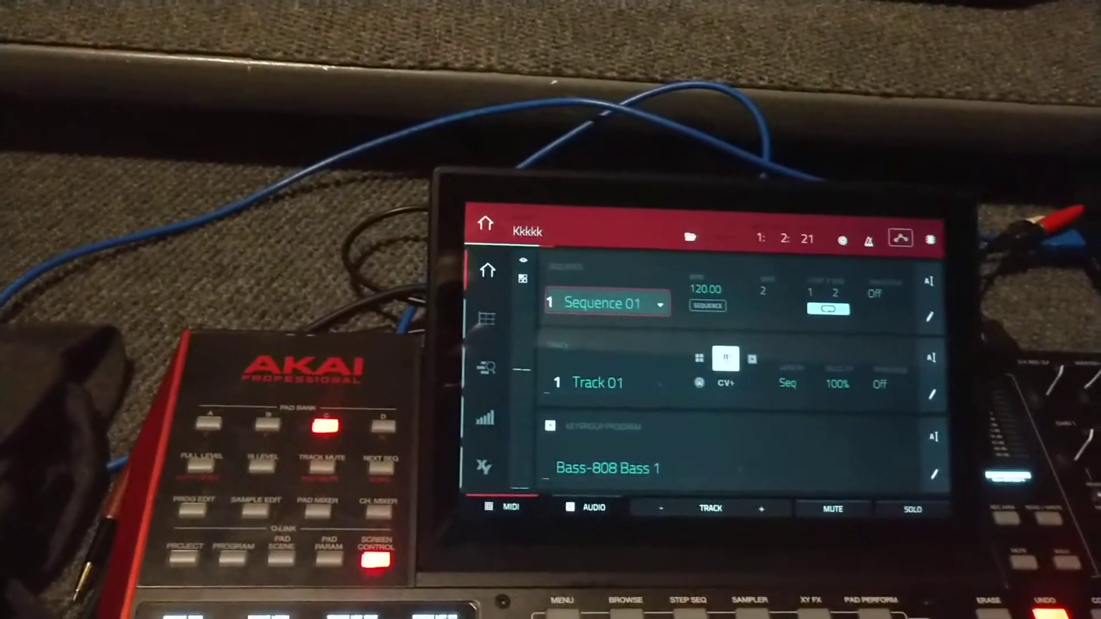
{"action": "left_click", "coordinate": [672, 594]}
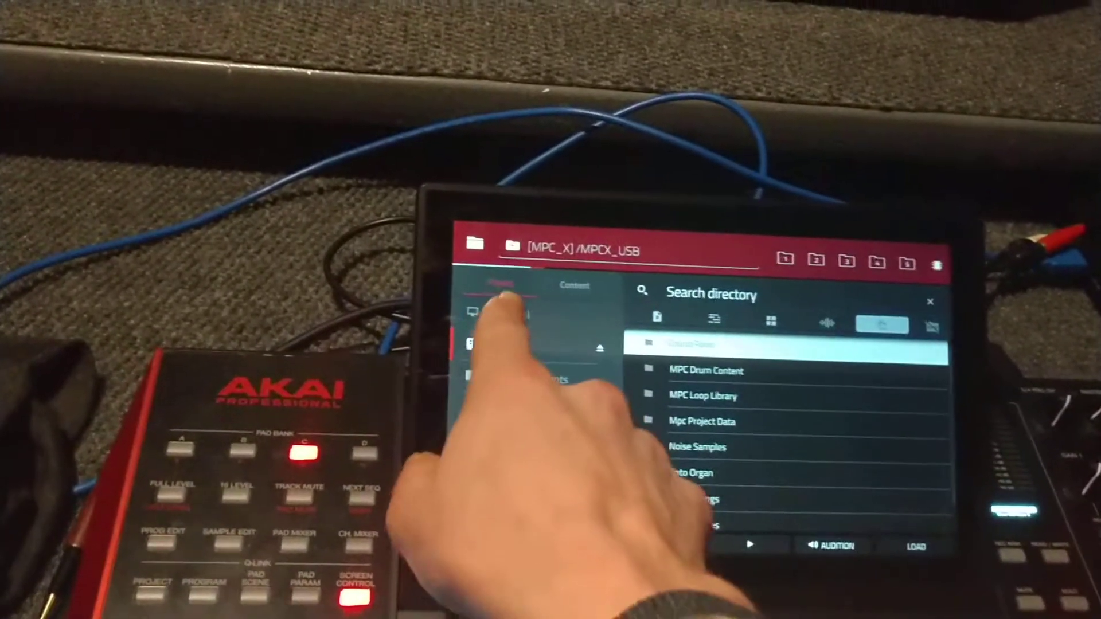
{"action": "left_click", "coordinate": [514, 296]}
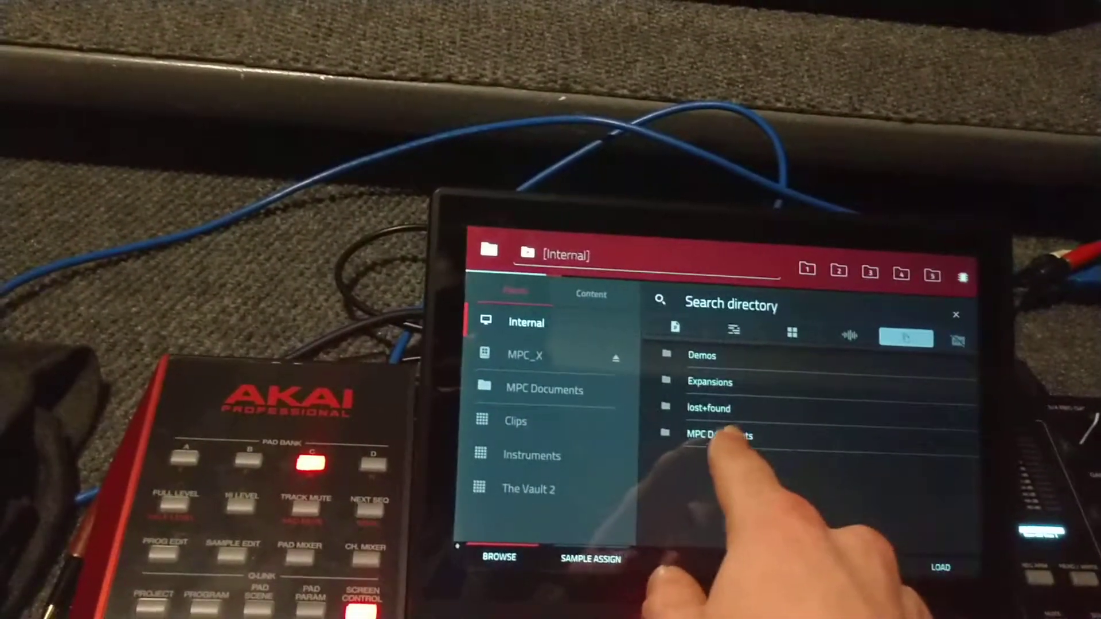
{"action": "left_click", "coordinate": [738, 434]}
{"action": "left_click", "coordinate": [747, 438]}
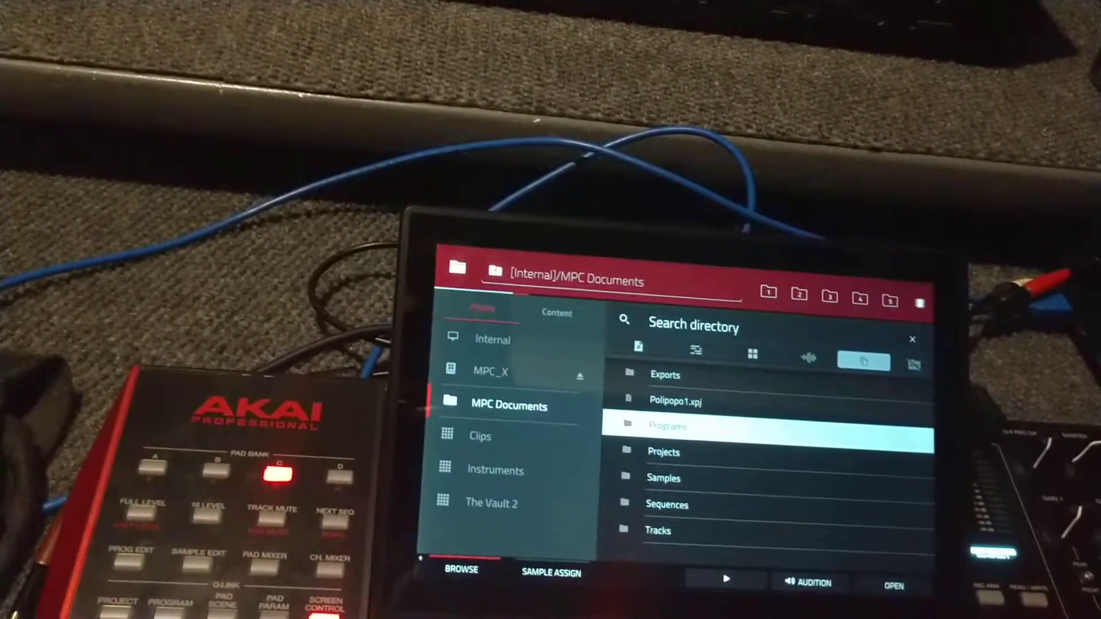
{"action": "key", "text": "Down"}
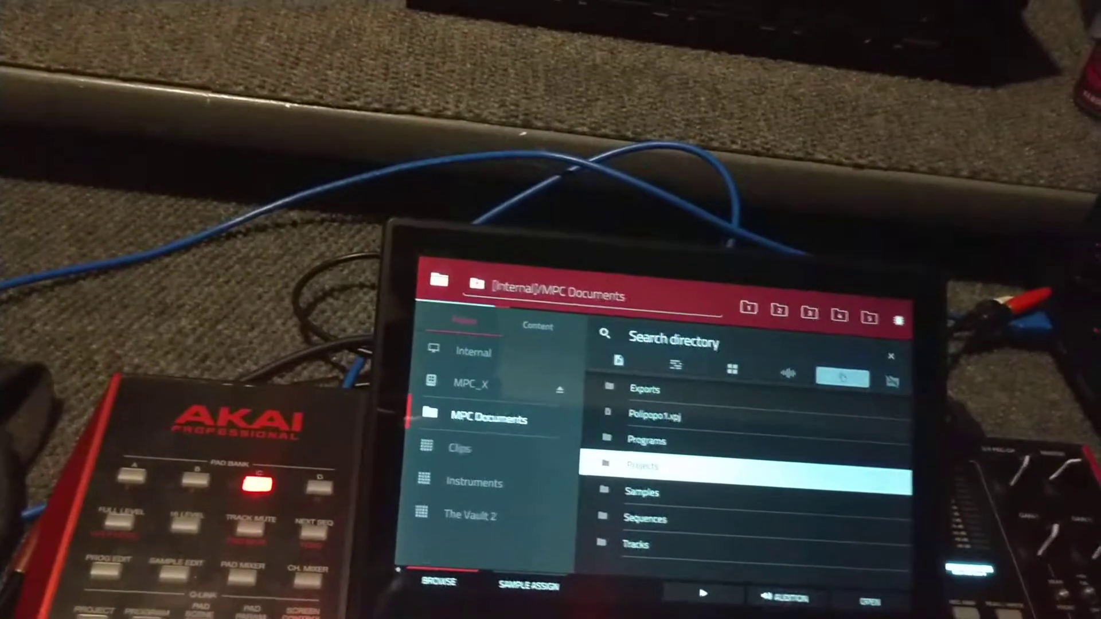
{"action": "key", "text": "Up"}
{"action": "key", "text": "Up"}
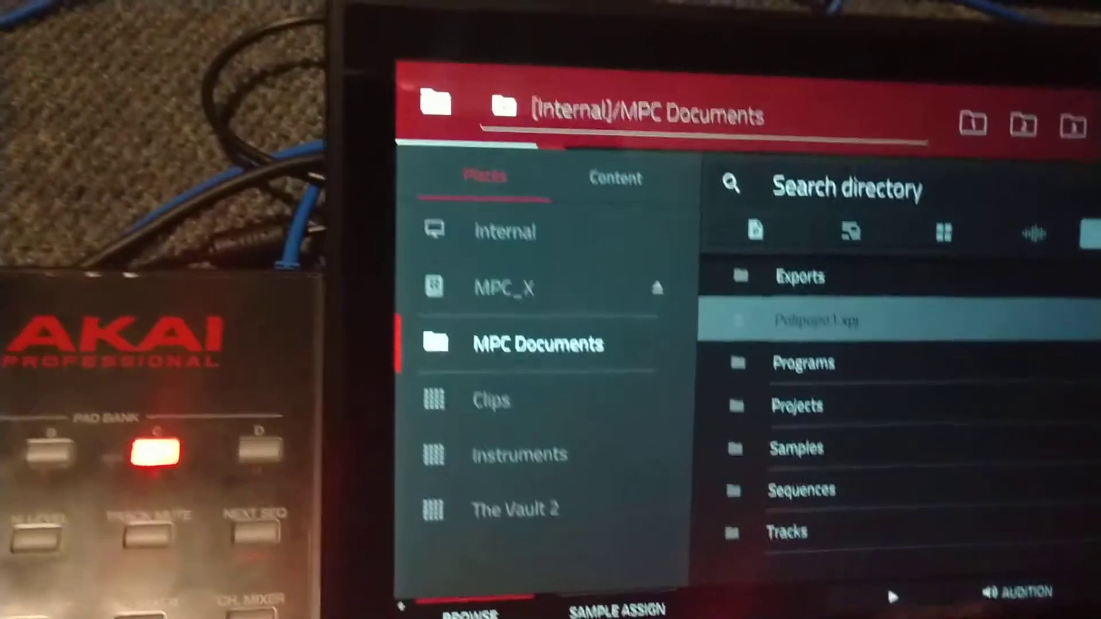
{"action": "key", "text": "shift"}
Delete Polipopo1.xpj, then look into Programs and return to MPC Documents
{"action": "left_click", "coordinate": [894, 596]}
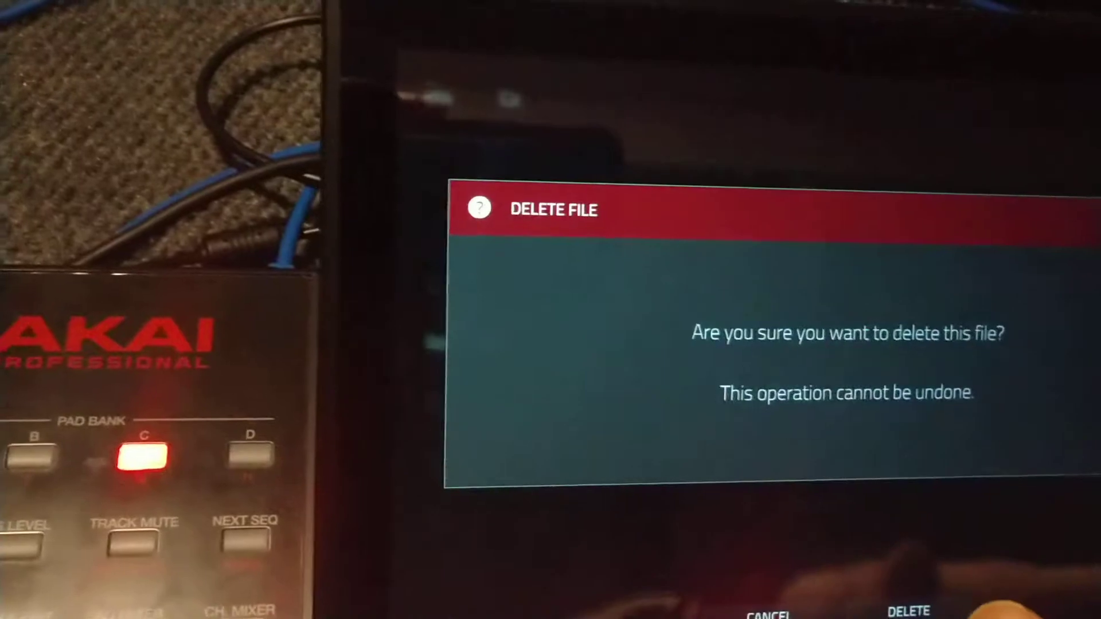
{"action": "left_click", "coordinate": [920, 587]}
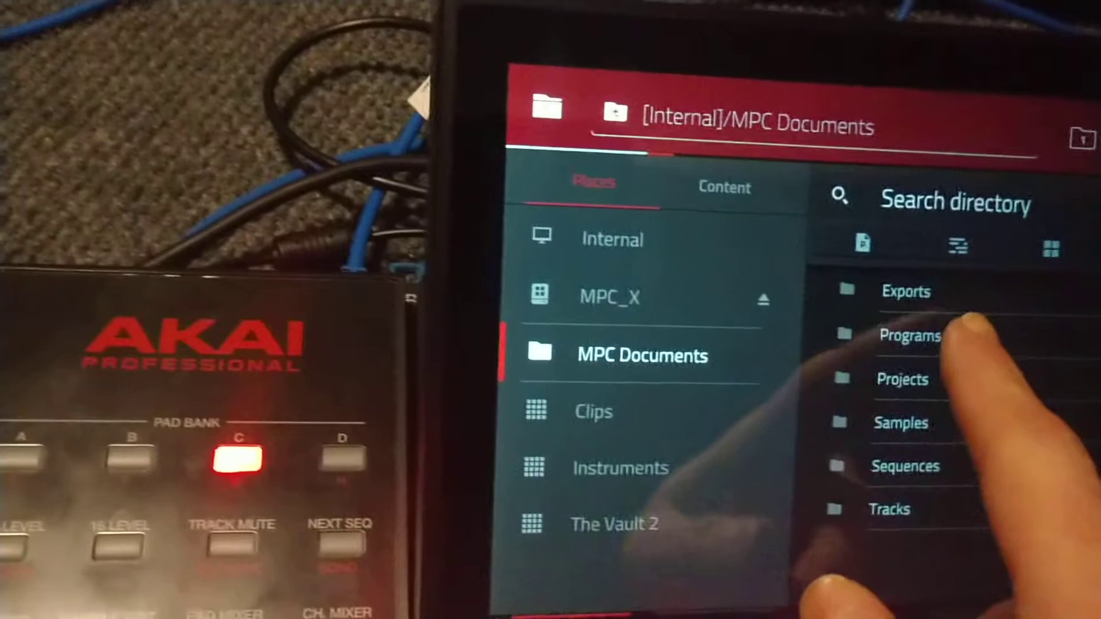
{"action": "left_click", "coordinate": [955, 335]}
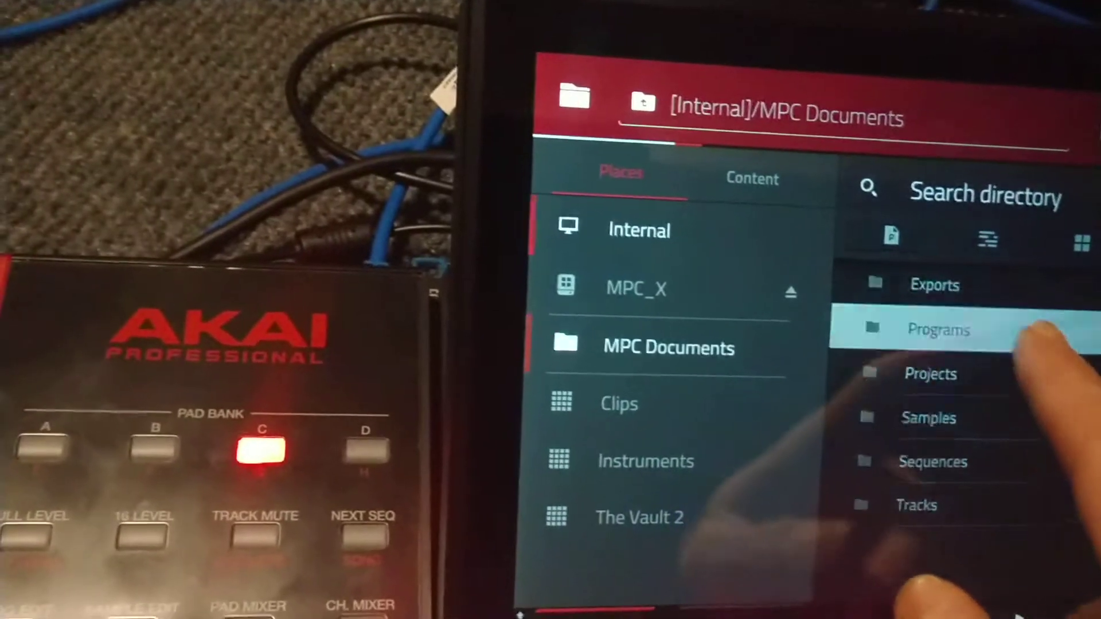
{"action": "left_click", "coordinate": [955, 336]}
{"action": "key", "text": "BackSpace"}
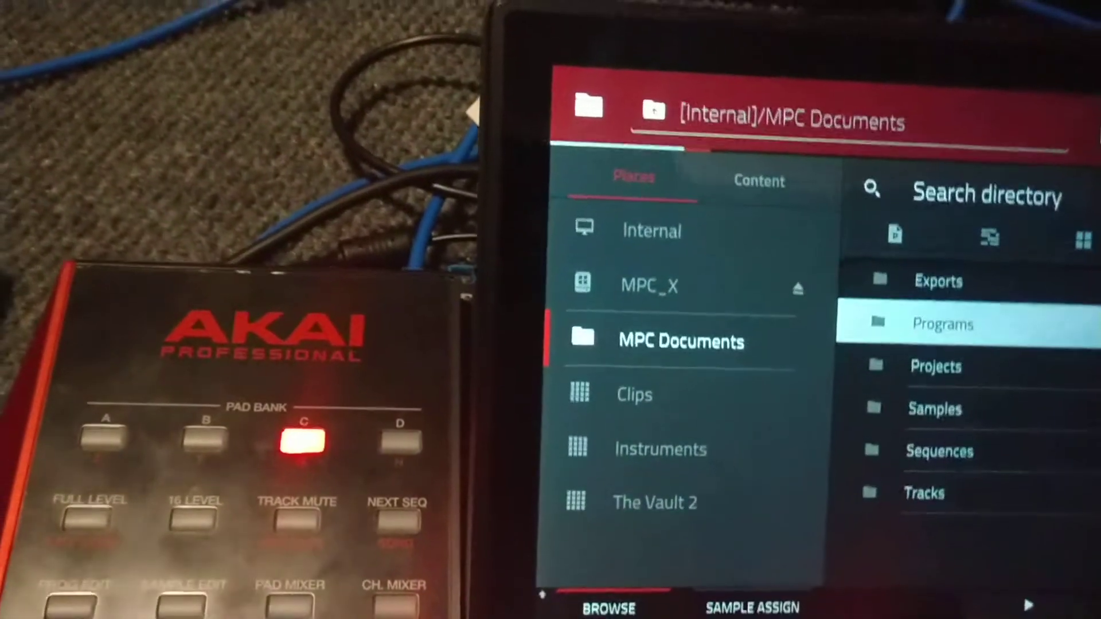
Open the Projects folder, scroll its .xpj files, and show the drive options
{"action": "key", "text": "Down"}
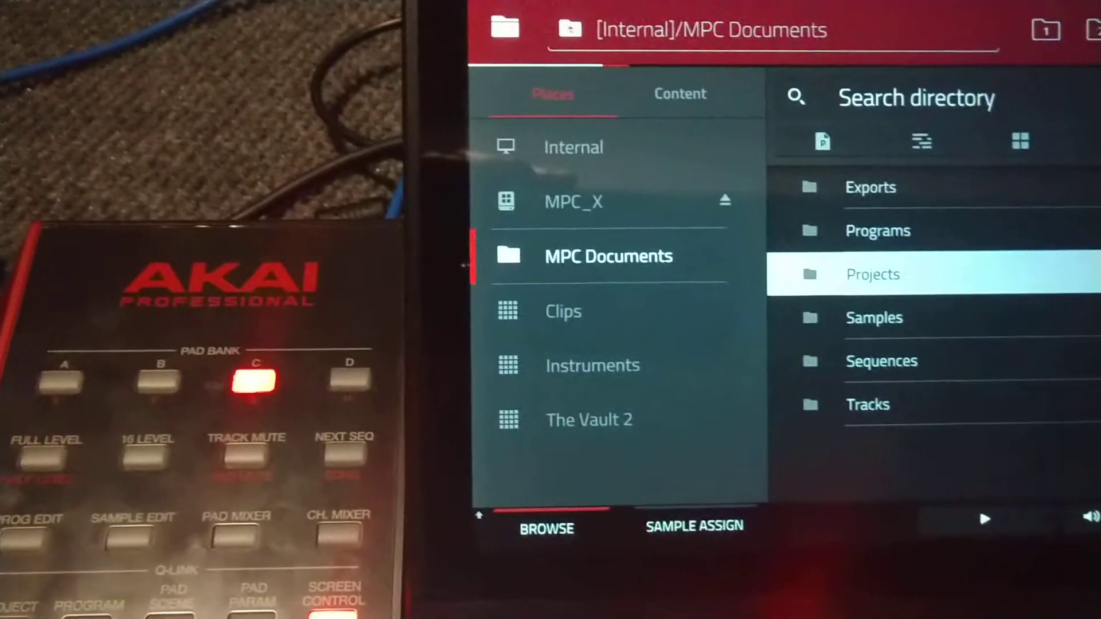
{"action": "key", "text": "Return"}
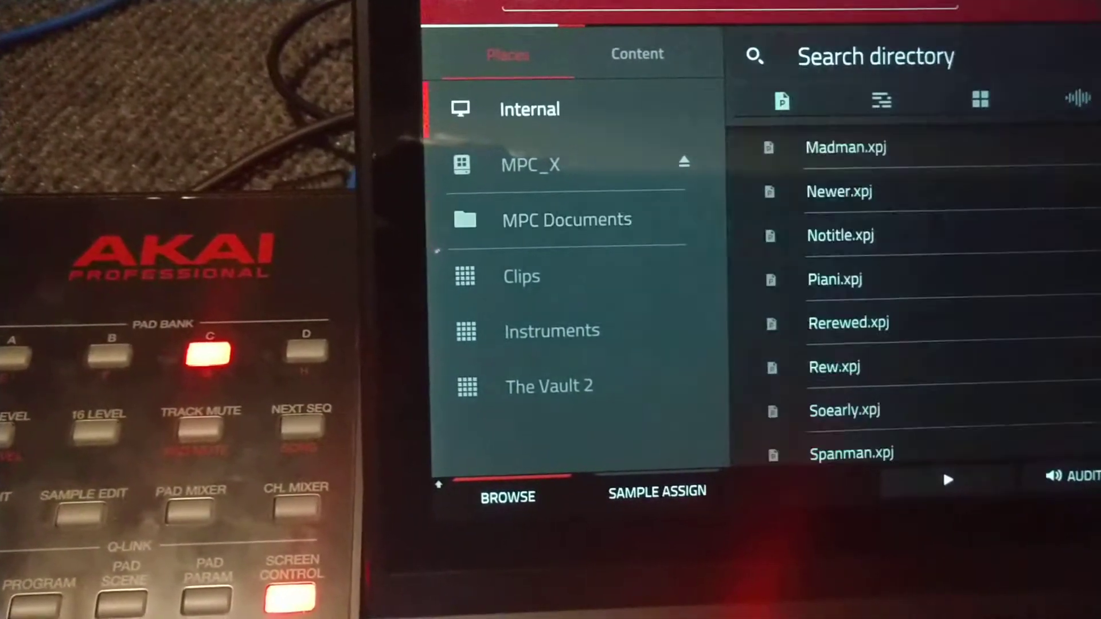
{"action": "key", "text": "Down"}
{"action": "key", "text": "Down"}
{"action": "key", "text": "Down"}
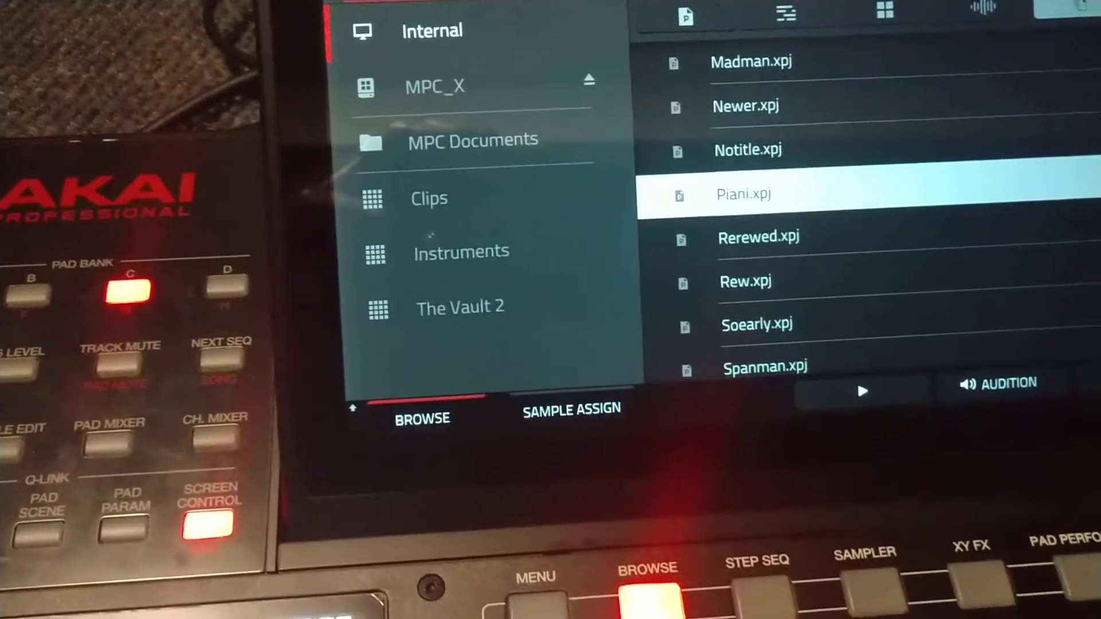
{"action": "key", "text": "Down"}
{"action": "key", "text": "Down"}
{"action": "key", "text": "Down"}
{"action": "key", "text": "Down"}
{"action": "key", "text": "Down"}
{"action": "key", "text": "Down"}
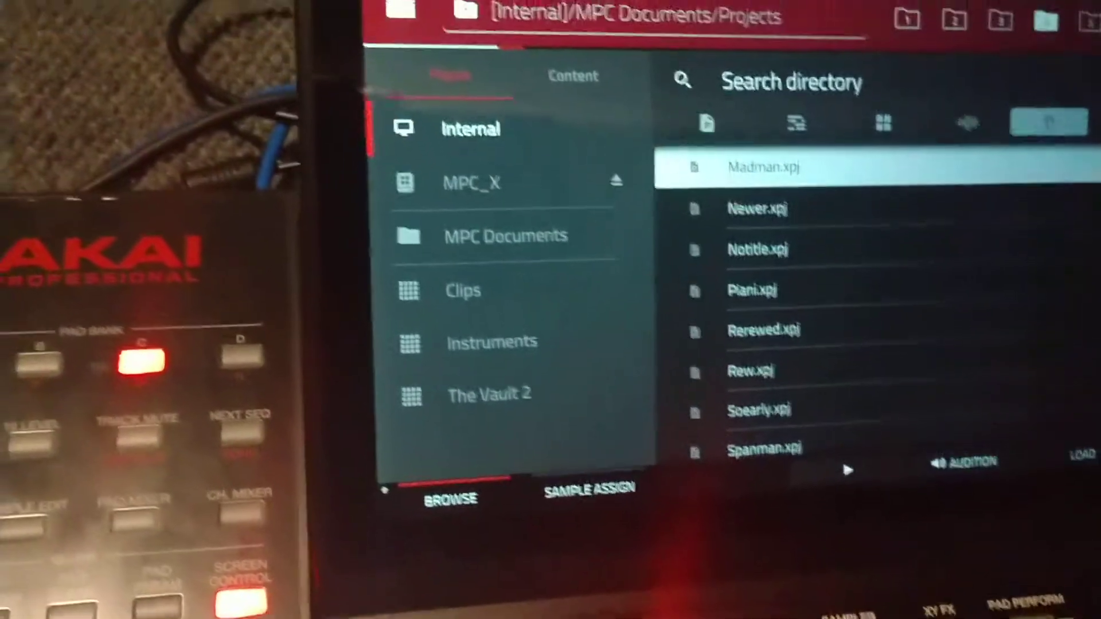
{"action": "key", "text": "shift"}
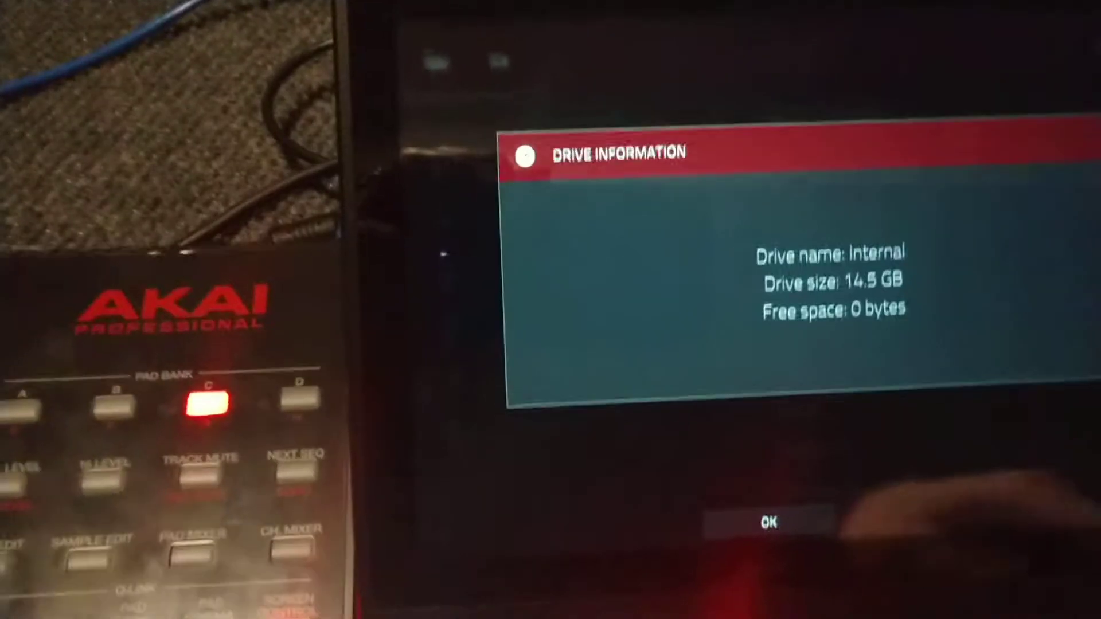
{"action": "left_click", "coordinate": [769, 523]}
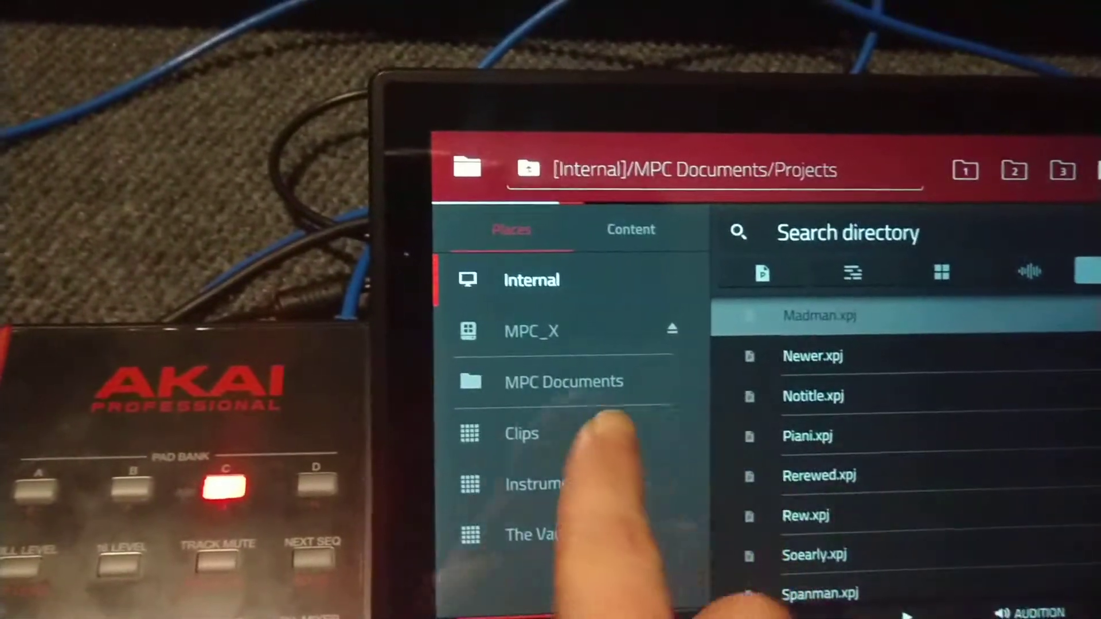
{"action": "left_click", "coordinate": [817, 316]}
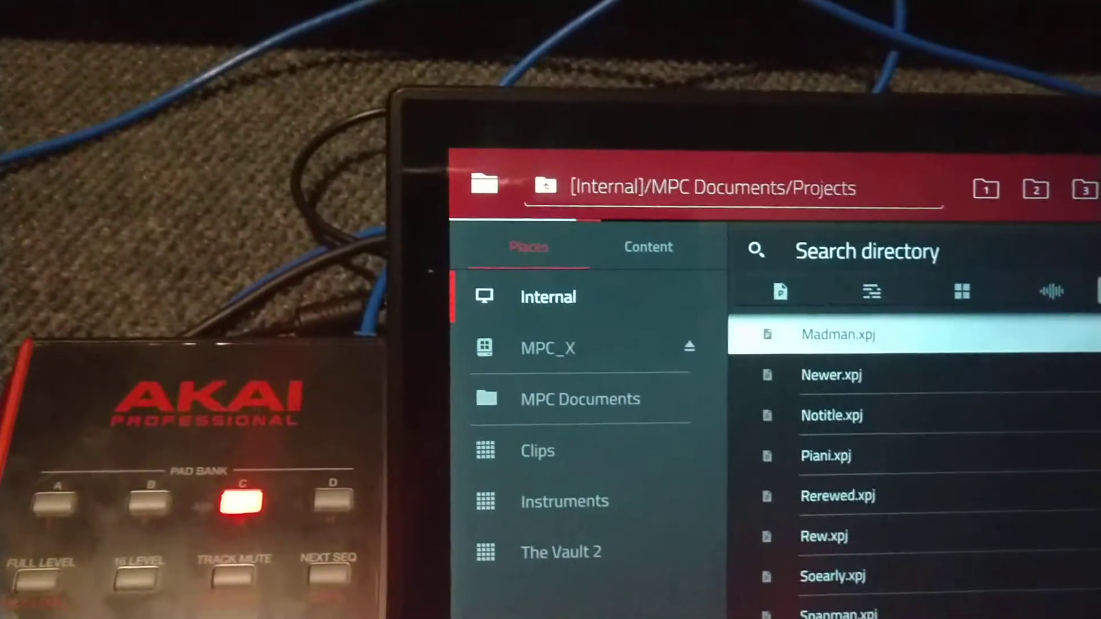
Load Madman.xpj, accepting that it replaces the current memory
{"action": "key", "text": "Return"}
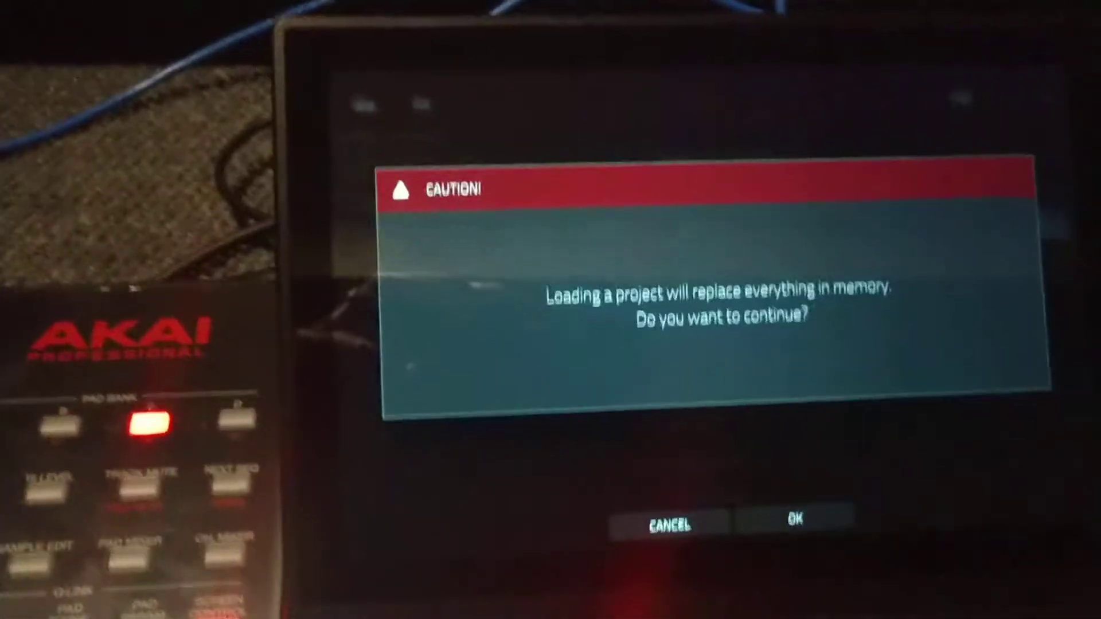
{"action": "left_click", "coordinate": [795, 519]}
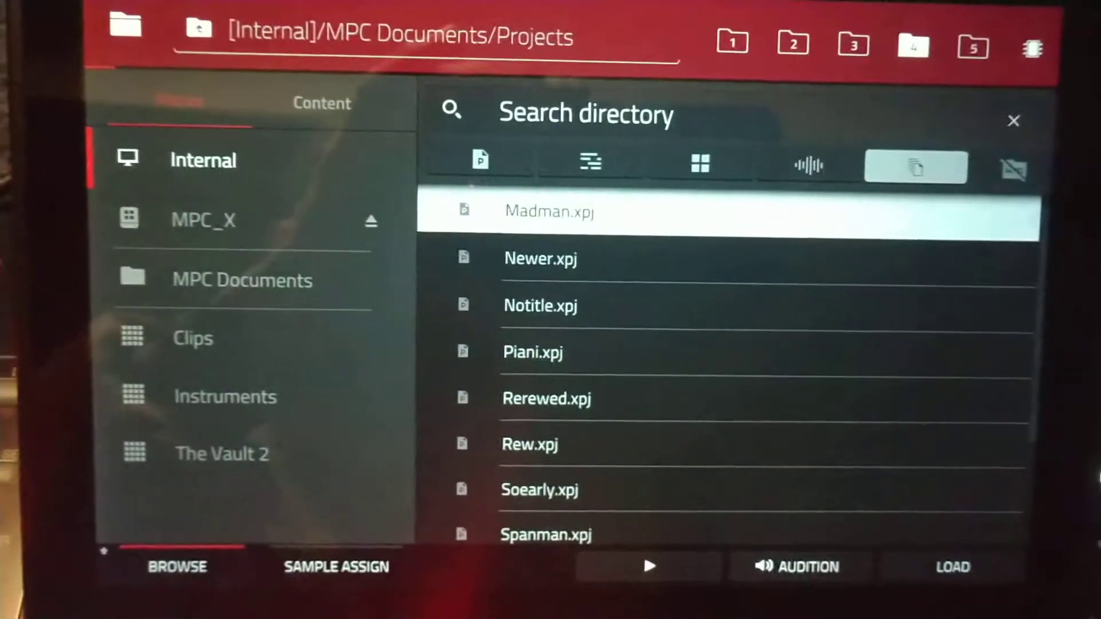
Point Madman's Save As window at MPC_X/MPCX_USB/Mpc Project Data
{"action": "key", "text": "shift"}
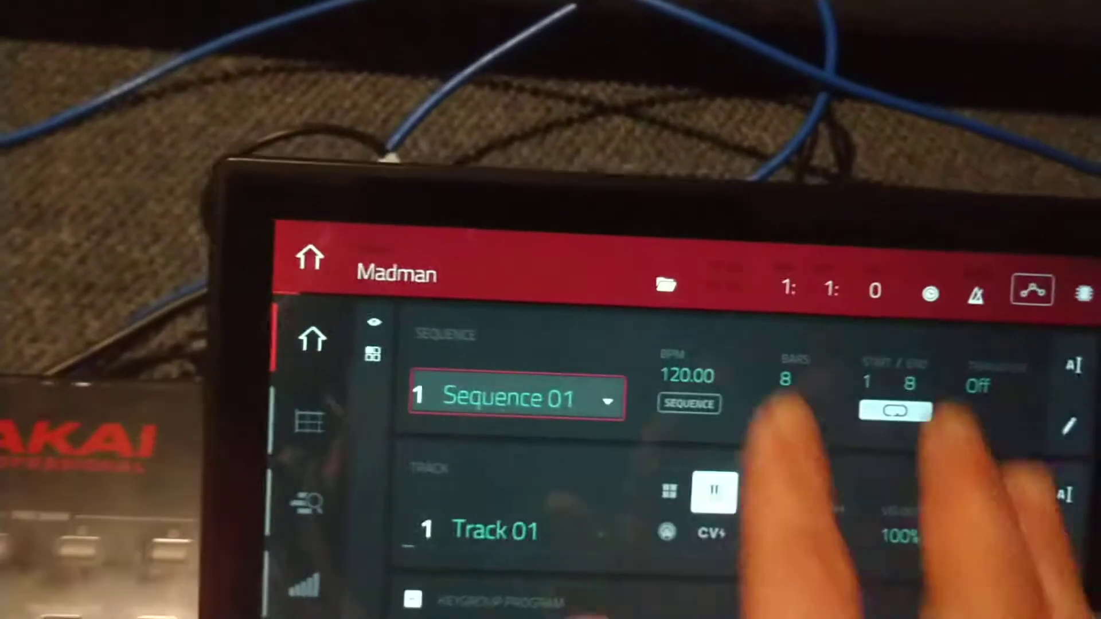
{"action": "left_click", "coordinate": [774, 413]}
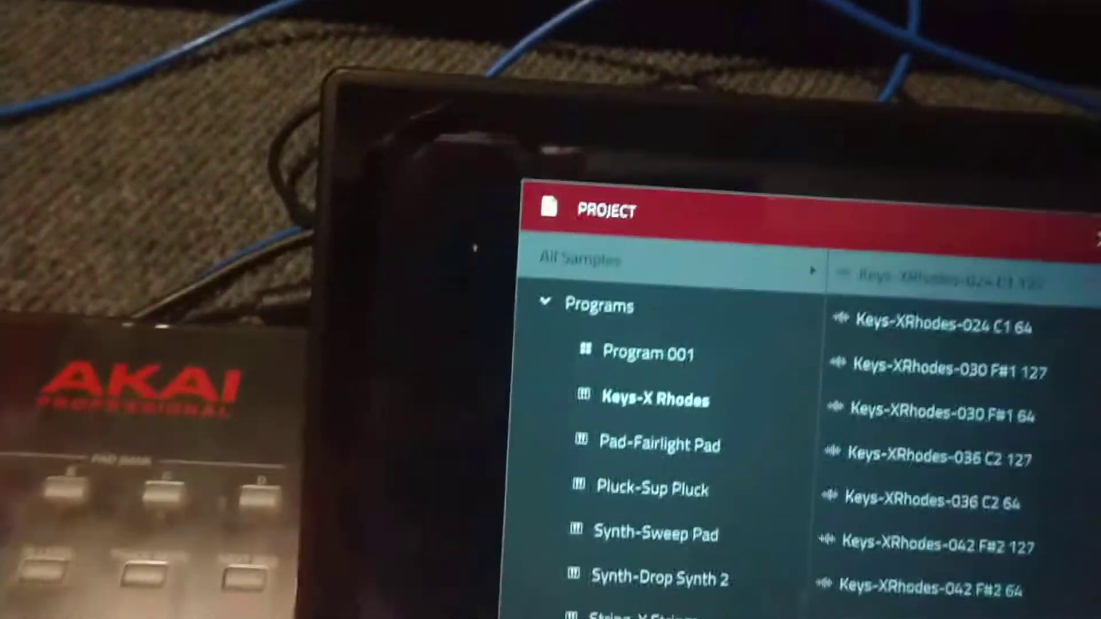
{"action": "left_click", "coordinate": [781, 606]}
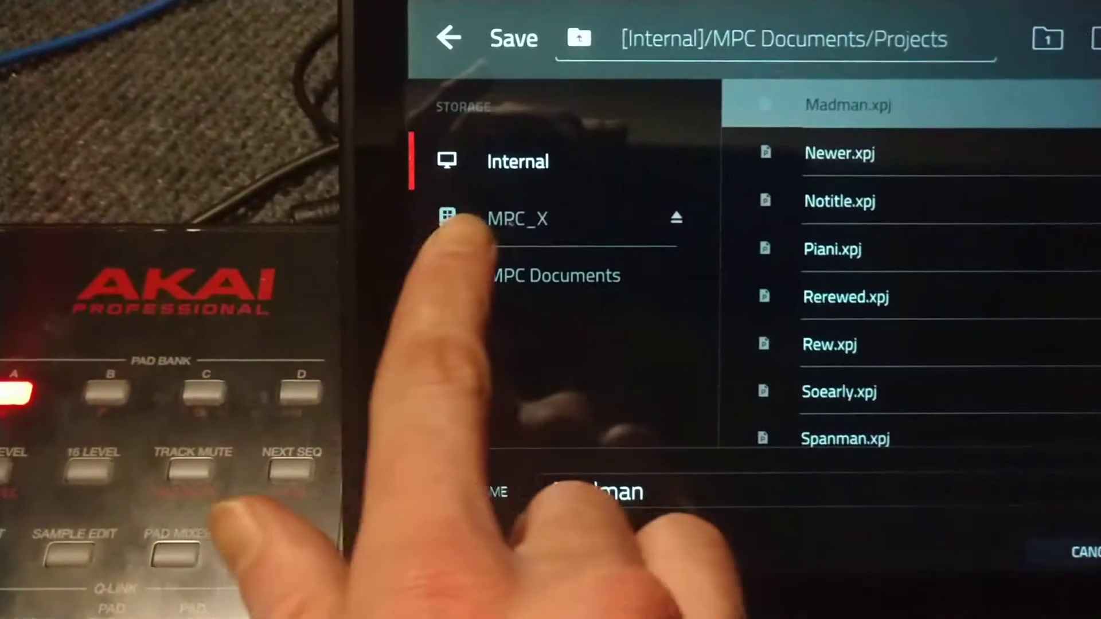
{"action": "left_click", "coordinate": [498, 219]}
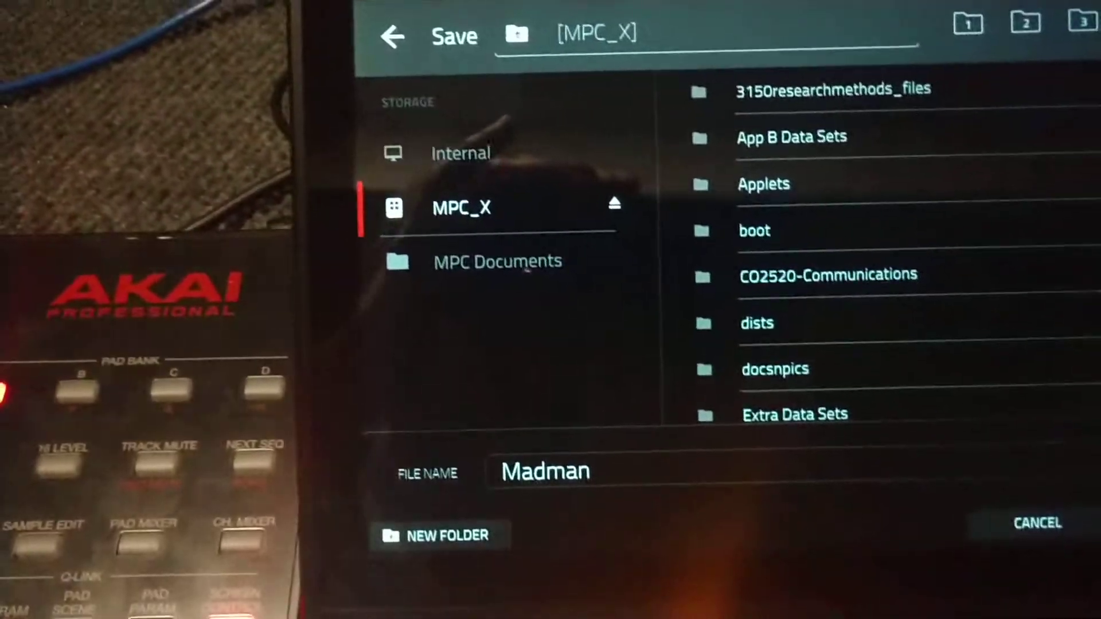
{"action": "scroll", "coordinate": [860, 258], "scroll_direction": "down", "scroll_amount": 9}
{"action": "scroll", "coordinate": [860, 258], "scroll_direction": "down", "scroll_amount": 7}
{"action": "scroll", "coordinate": [860, 258], "scroll_direction": "down", "scroll_amount": 1}
{"action": "scroll", "coordinate": [860, 259], "scroll_direction": "up", "scroll_amount": 1}
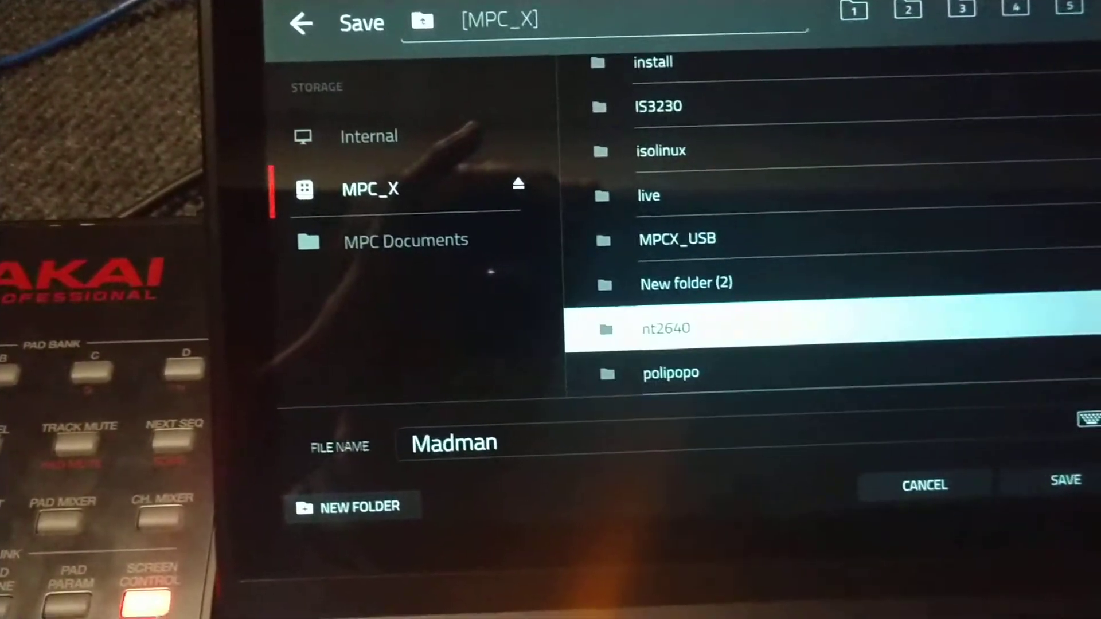
{"action": "scroll", "coordinate": [825, 258], "scroll_direction": "up", "scroll_amount": 2}
{"action": "key", "text": "Return"}
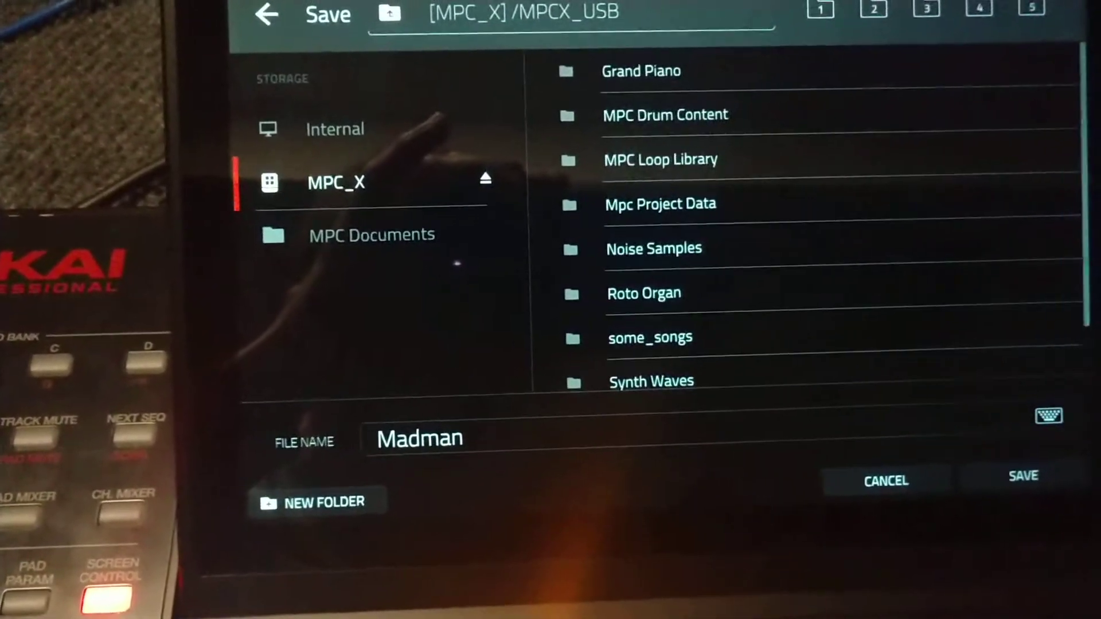
{"action": "scroll", "coordinate": [800, 258], "scroll_direction": "down", "scroll_amount": 2}
{"action": "scroll", "coordinate": [799, 258], "scroll_direction": "down", "scroll_amount": 4}
{"action": "scroll", "coordinate": [800, 259], "scroll_direction": "down", "scroll_amount": 1}
{"action": "scroll", "coordinate": [800, 258], "scroll_direction": "up", "scroll_amount": 1}
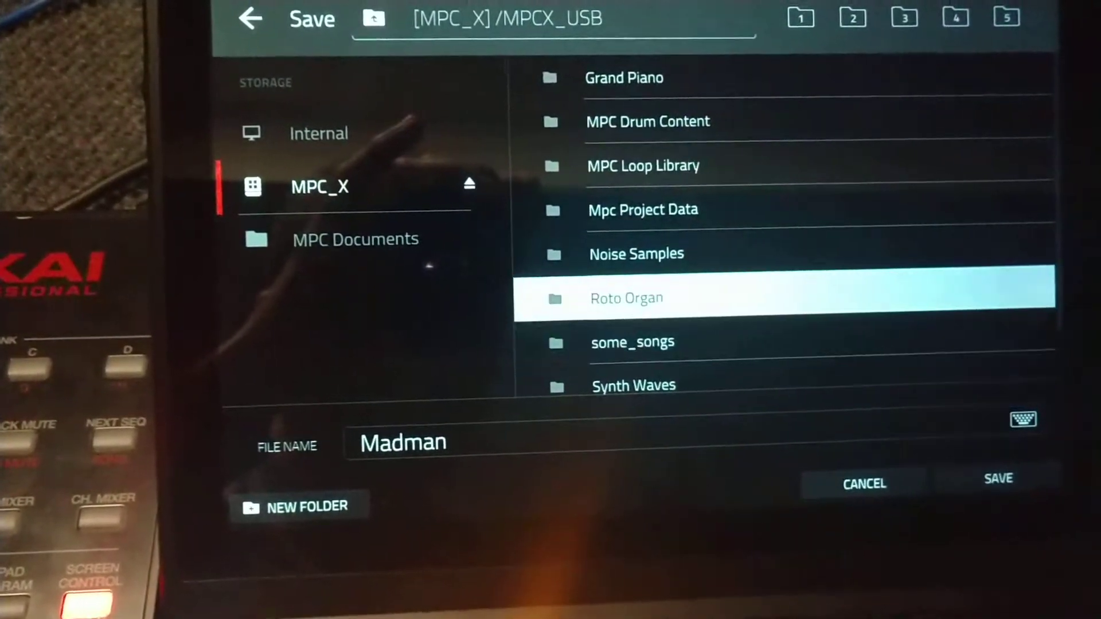
{"action": "scroll", "coordinate": [800, 259], "scroll_direction": "up", "scroll_amount": 2}
{"action": "key", "text": "Return"}
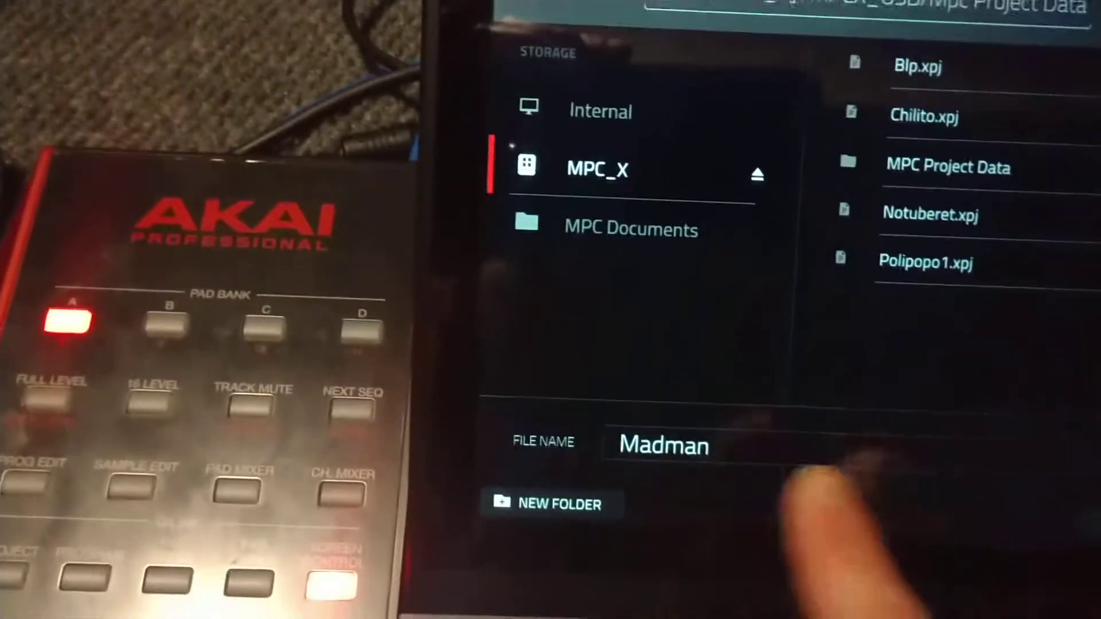
Save Madman to MPCX_USB/Mpc Project Data, writing its sample files
{"action": "left_click", "coordinate": [813, 482]}
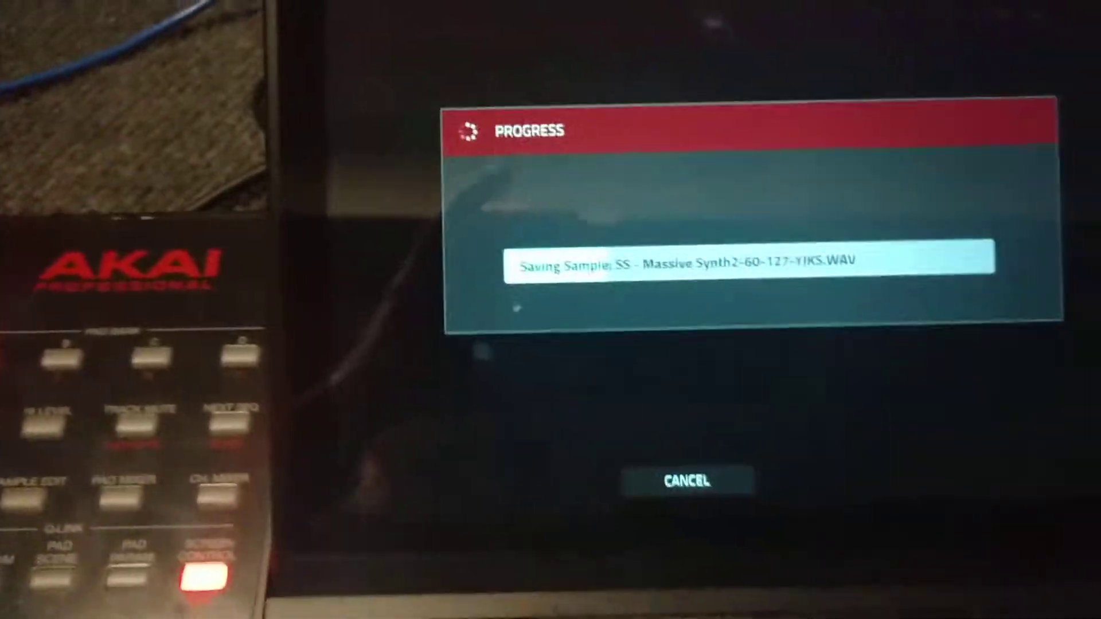